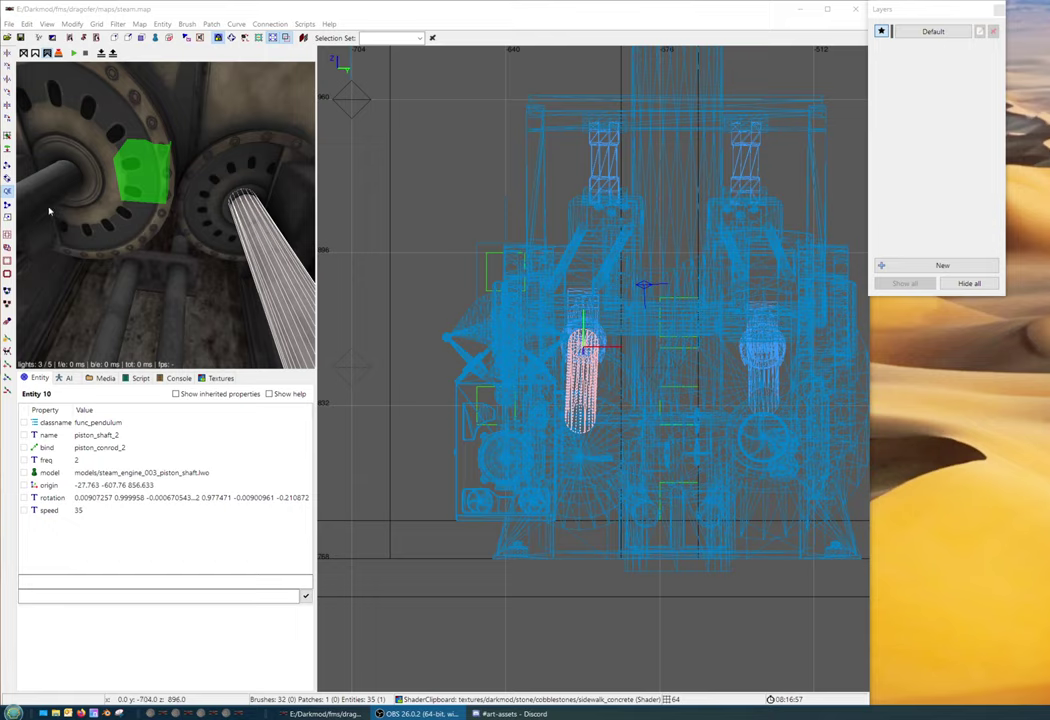
# - Select both piston shafts in the engine
pyautogui.rightClick(165, 214)
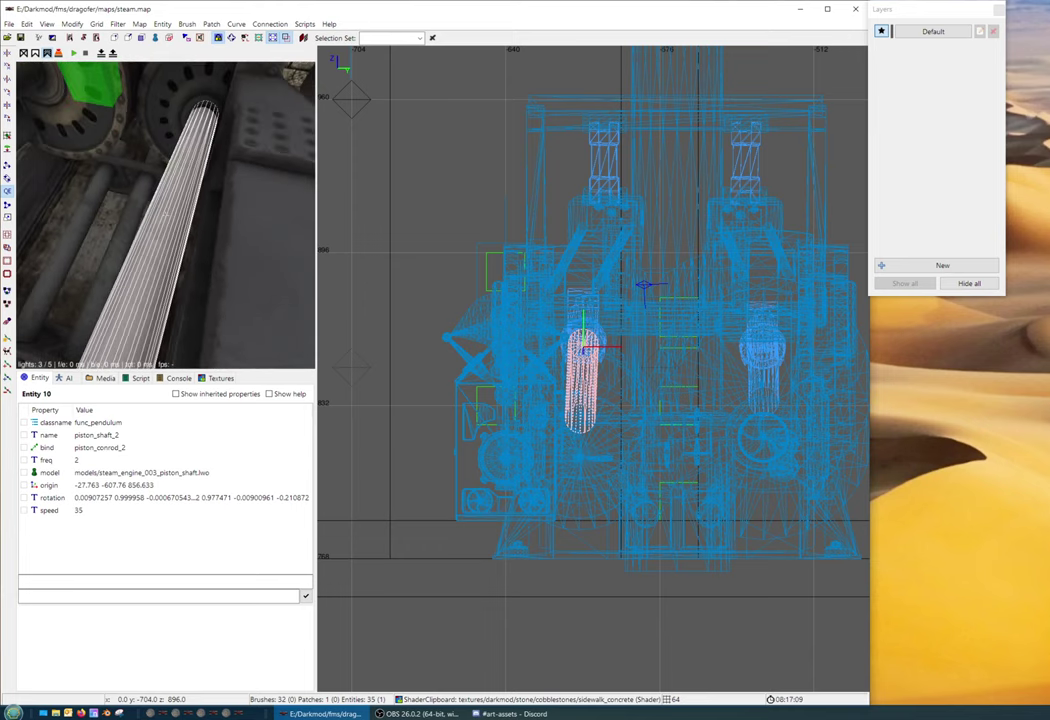
pyautogui.press('Escape')
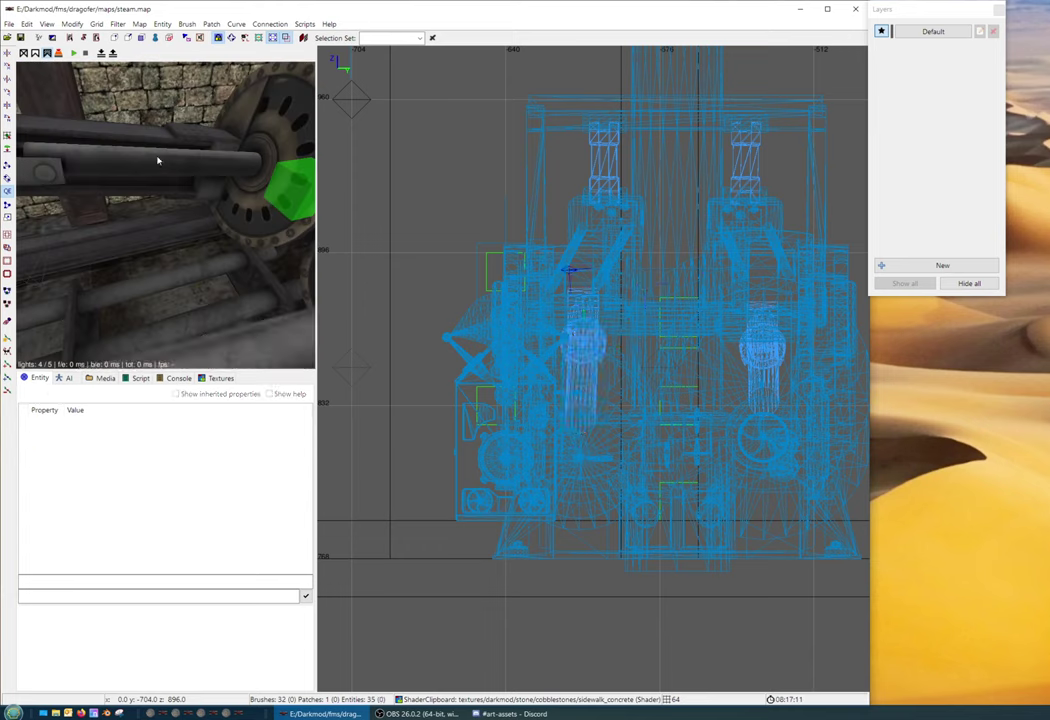
pyautogui.keyDown('shift'); pyautogui.click(157, 159); pyautogui.keyUp('shift')
pyautogui.keyDown('shift'); pyautogui.click(253, 343); pyautogui.keyUp('shift')
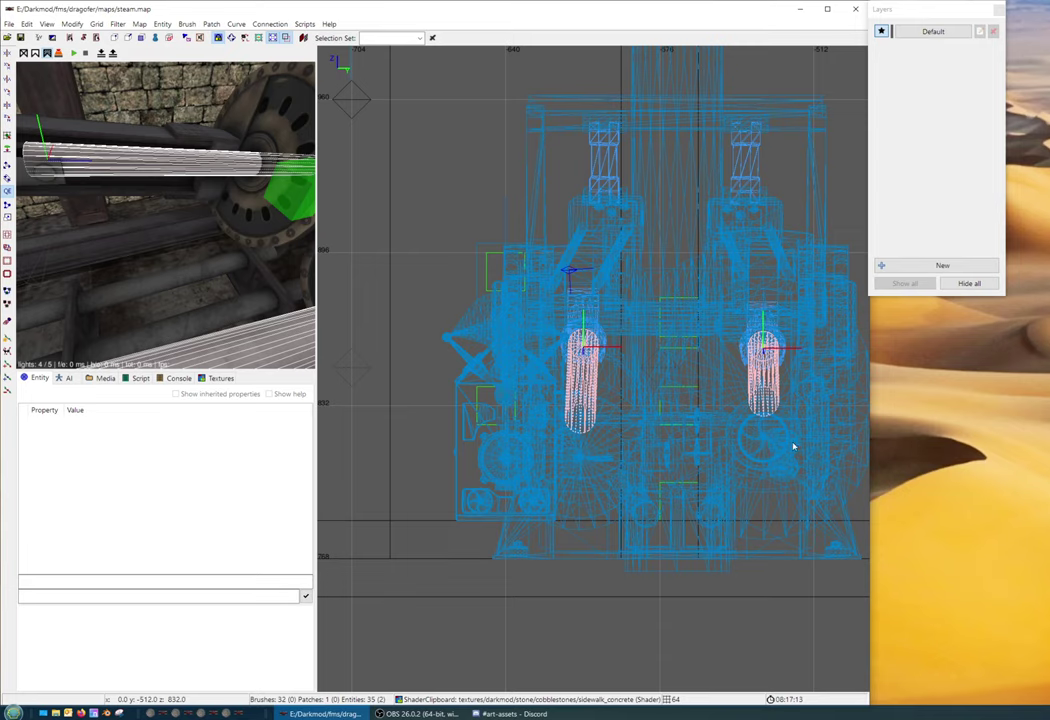
pyautogui.scroll(3, 793, 447)
pyautogui.scroll(1, 780, 446)
pyautogui.scroll(2, 762, 444)
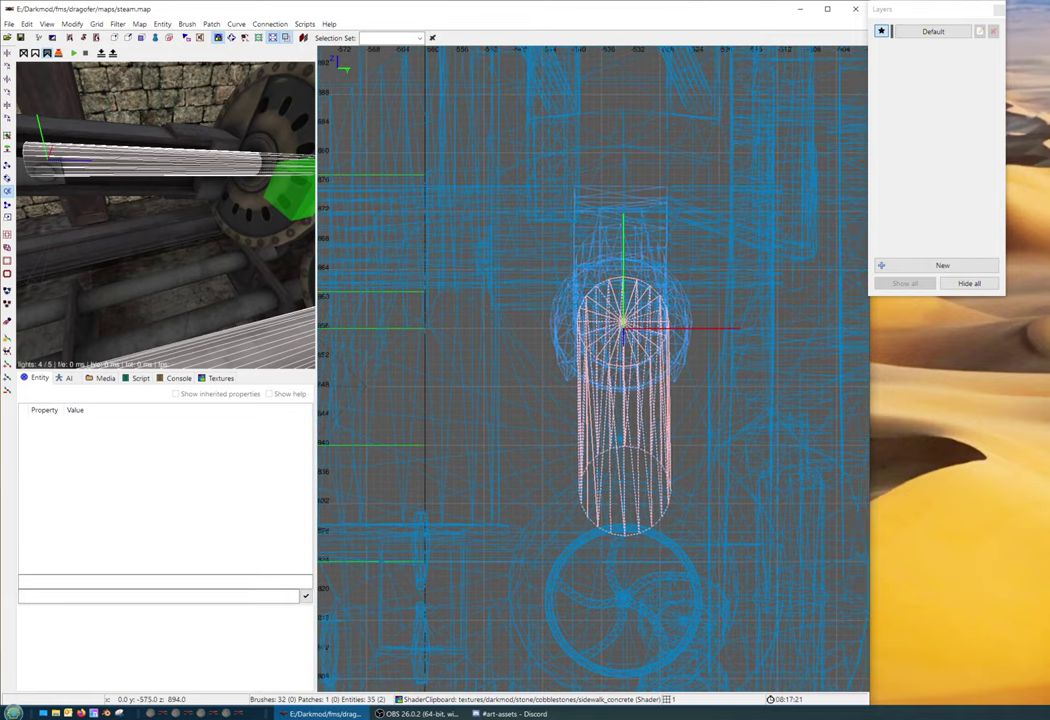
# - Switch the 2D view to top-down and zoom in on piston_shaft_1 alone
pyautogui.hotkey('ctrl', 'Tab')
pyautogui.hotkey('ctrl', 'Tab')
pyautogui.press('Escape')
pyautogui.keyDown('shift'); pyautogui.click(176, 169); pyautogui.keyUp('shift')
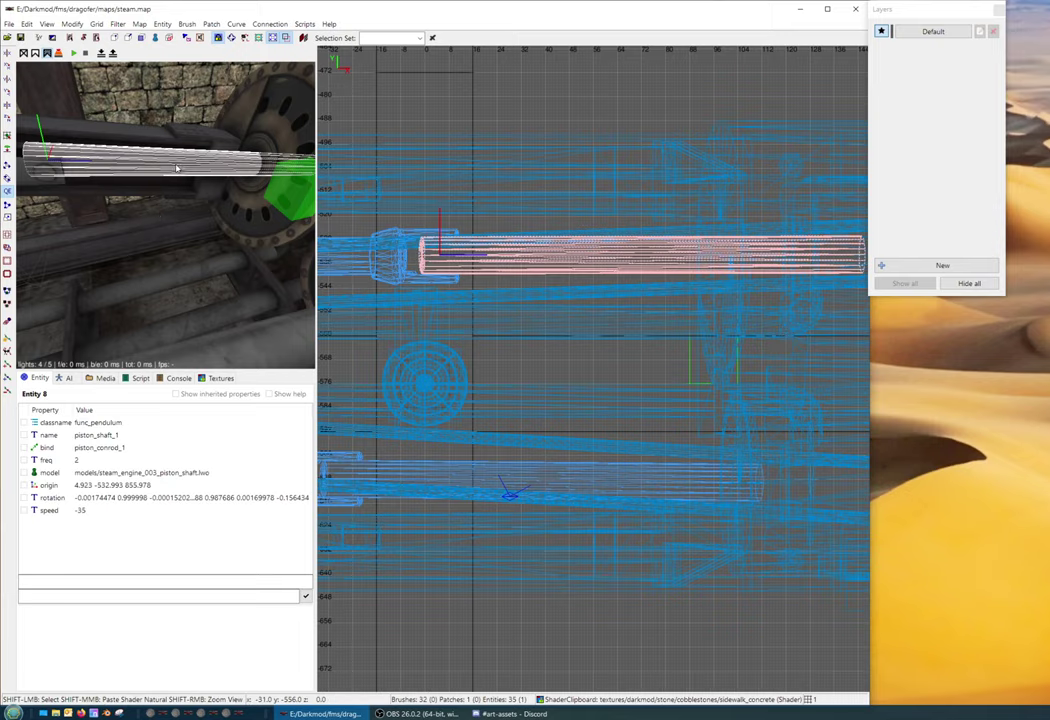
pyautogui.hotkey('ctrl', 'Tab')
pyautogui.hotkey('ctrl', 'Tab')
pyautogui.hotkey('ctrl', 'Tab')
pyautogui.scroll(10, 730, 356)
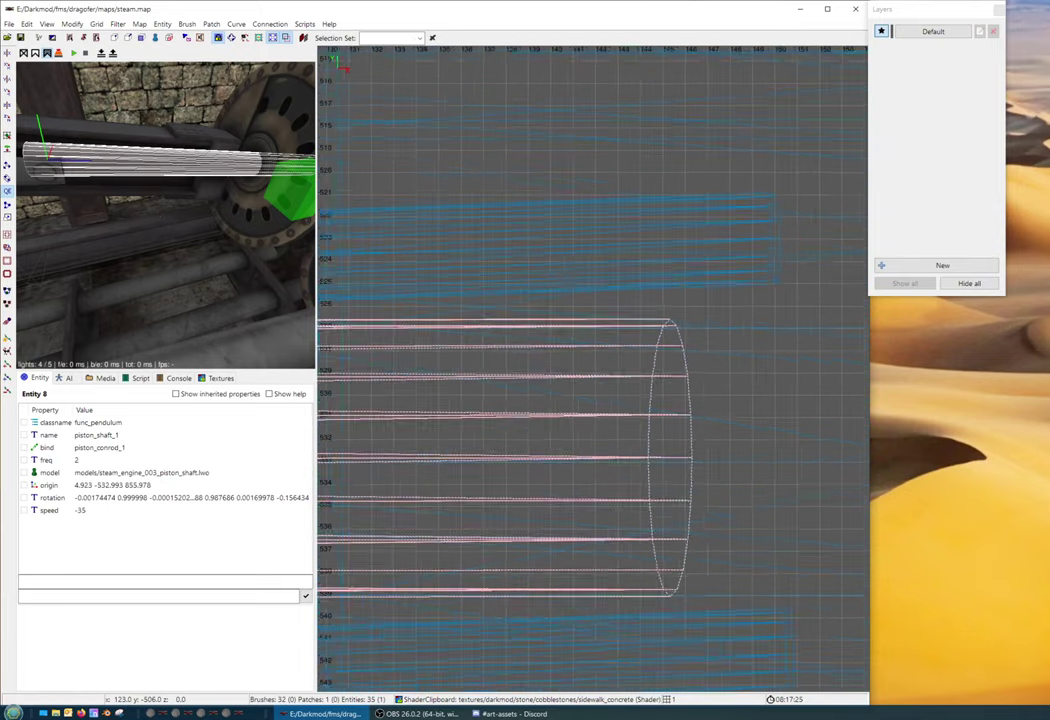
pyautogui.scroll(2, 730, 356)
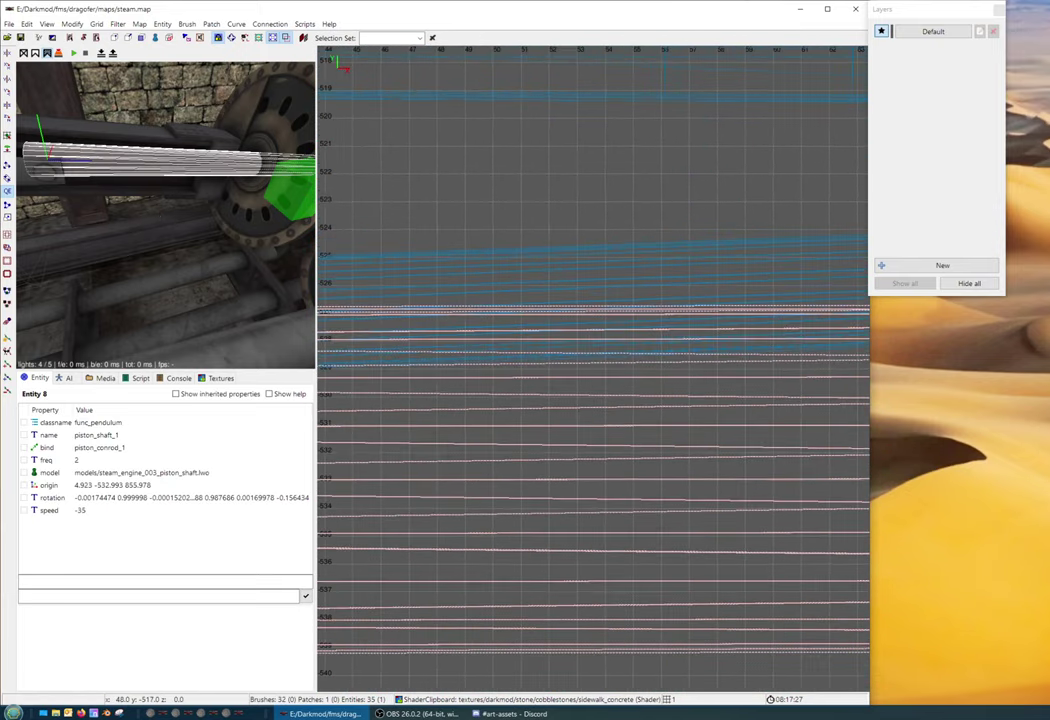
pyautogui.scroll(-6, 593, 370)
pyautogui.scroll(-2, 593, 370)
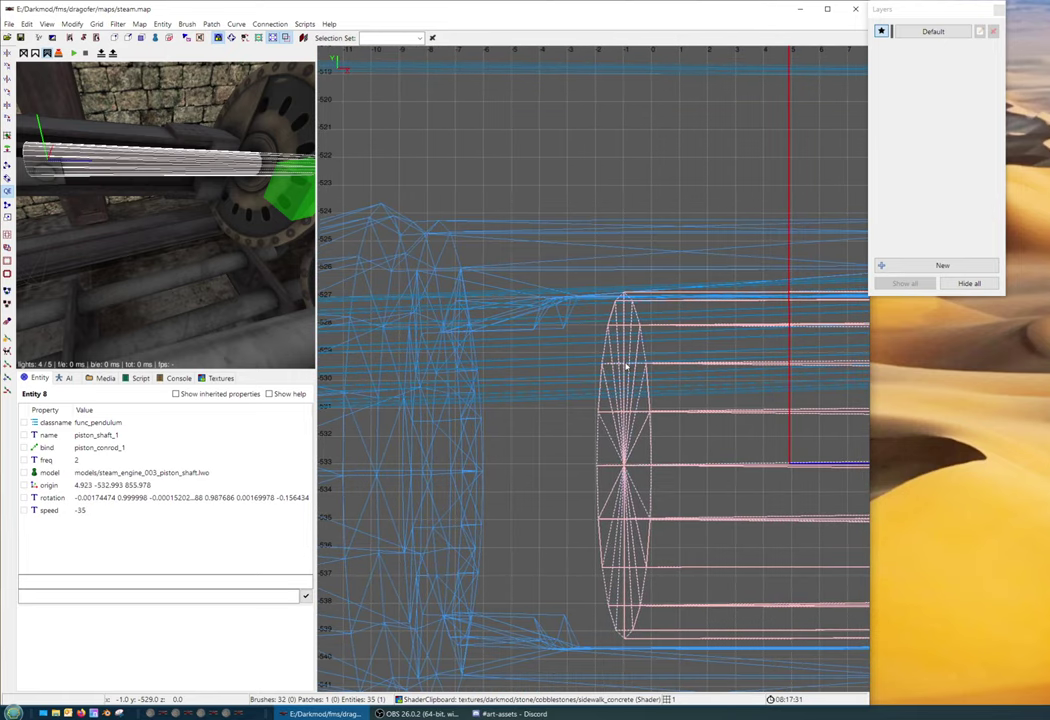
pyautogui.scroll(-2, 673, 345)
pyautogui.scroll(-2, 673, 345)
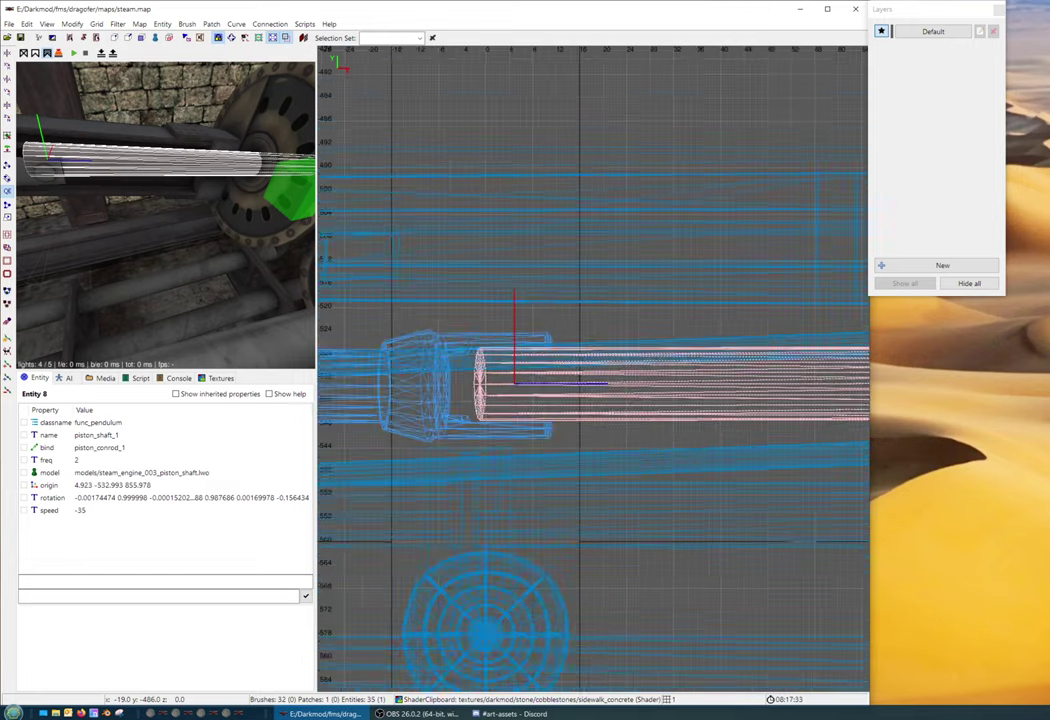
pyautogui.scroll(-2, 673, 345)
pyautogui.moveTo(809, 313); pyautogui.dragTo(758, 313, button='right')
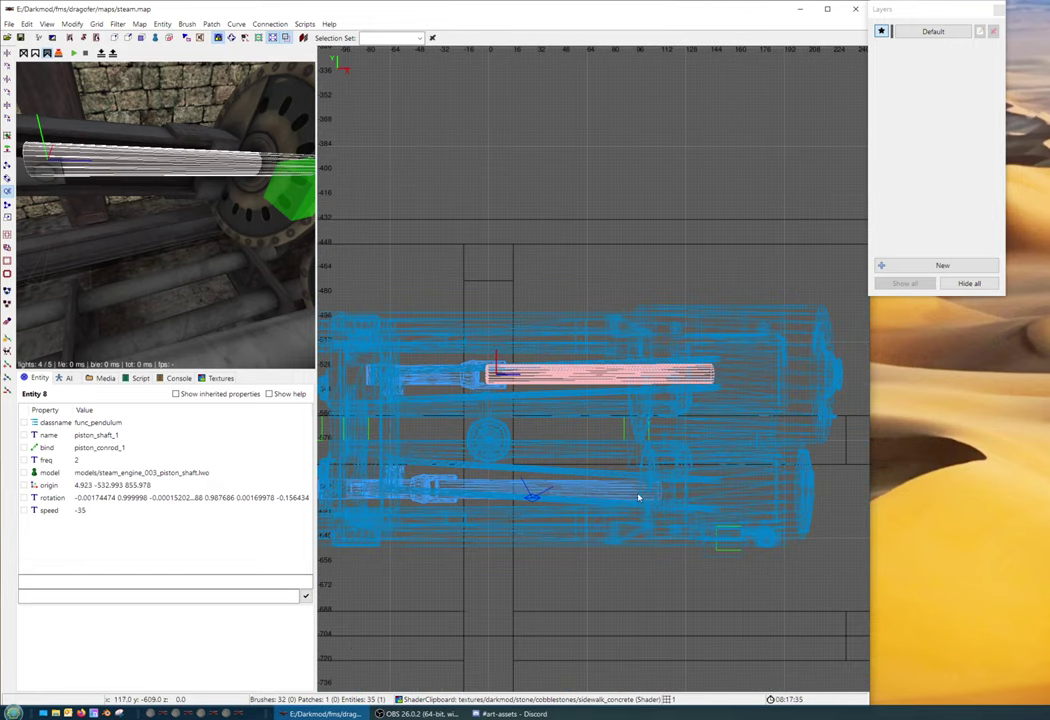
pyautogui.rightClick(162, 206)
pyautogui.press('Escape')
pyautogui.keyDown('shift'); pyautogui.click(144, 262); pyautogui.keyUp('shift')
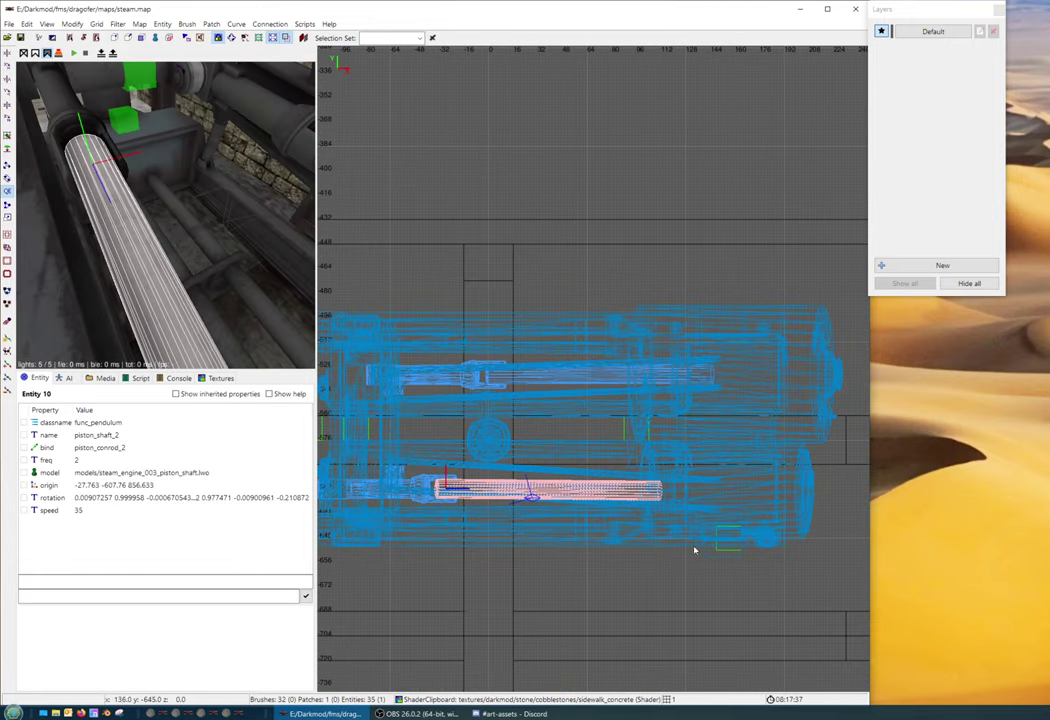
pyautogui.scroll(3, 660, 517)
pyautogui.scroll(-1, 686, 485)
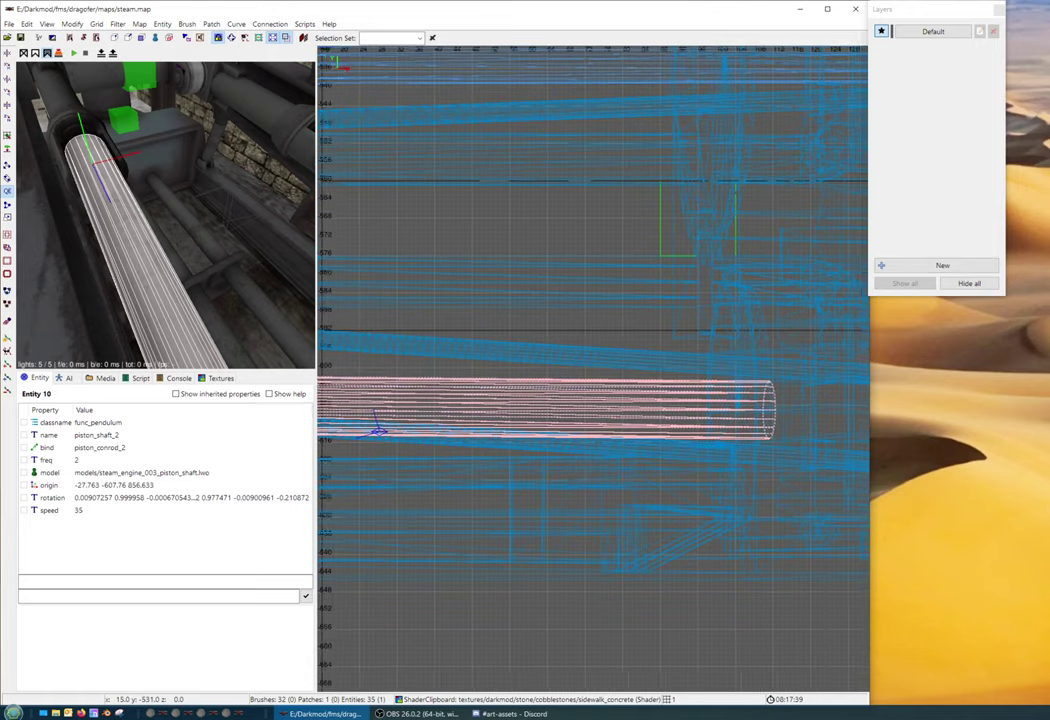
pyautogui.press('Escape')
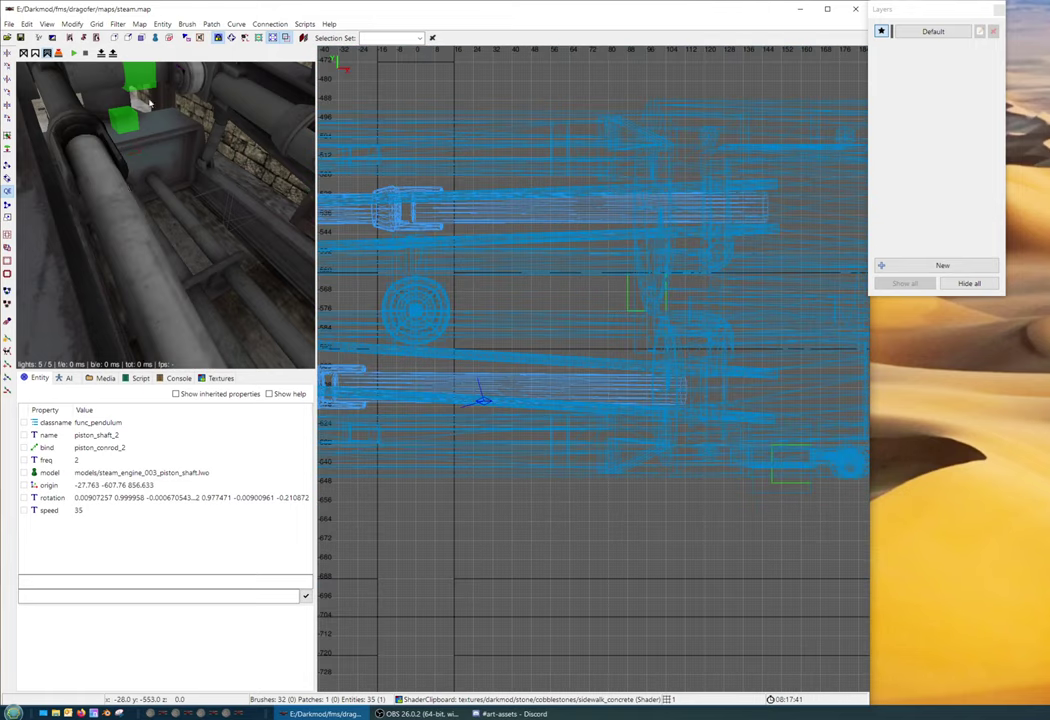
pyautogui.rightClick(165, 214)
pyautogui.scroll(-3, 165, 214)
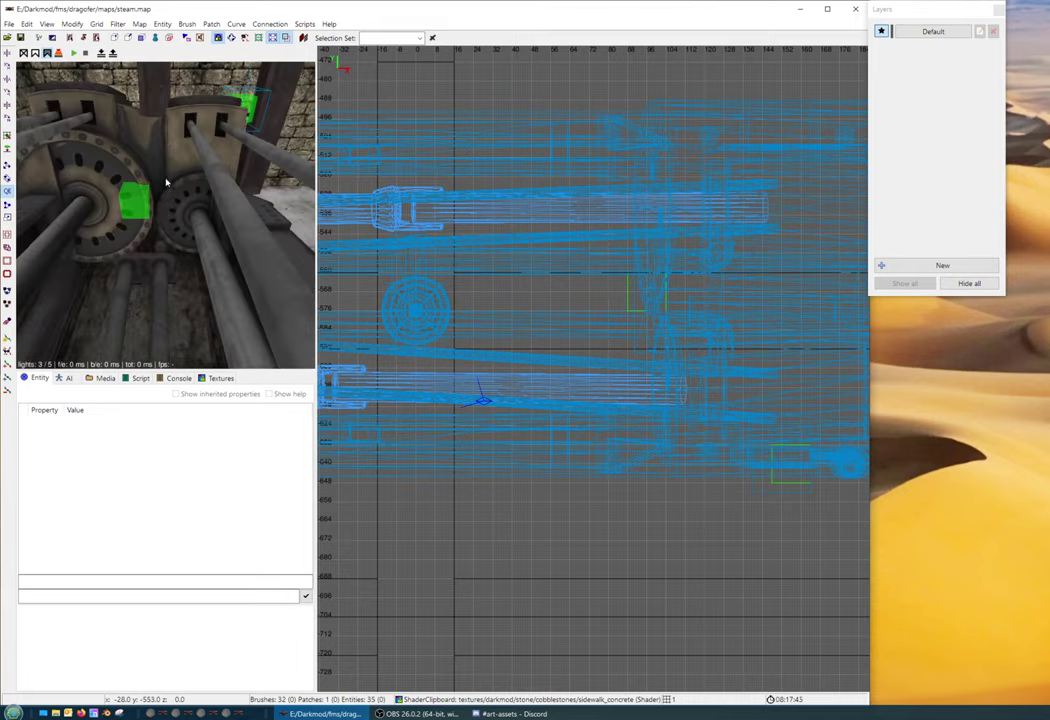
pyautogui.scroll(-2, 145, 193)
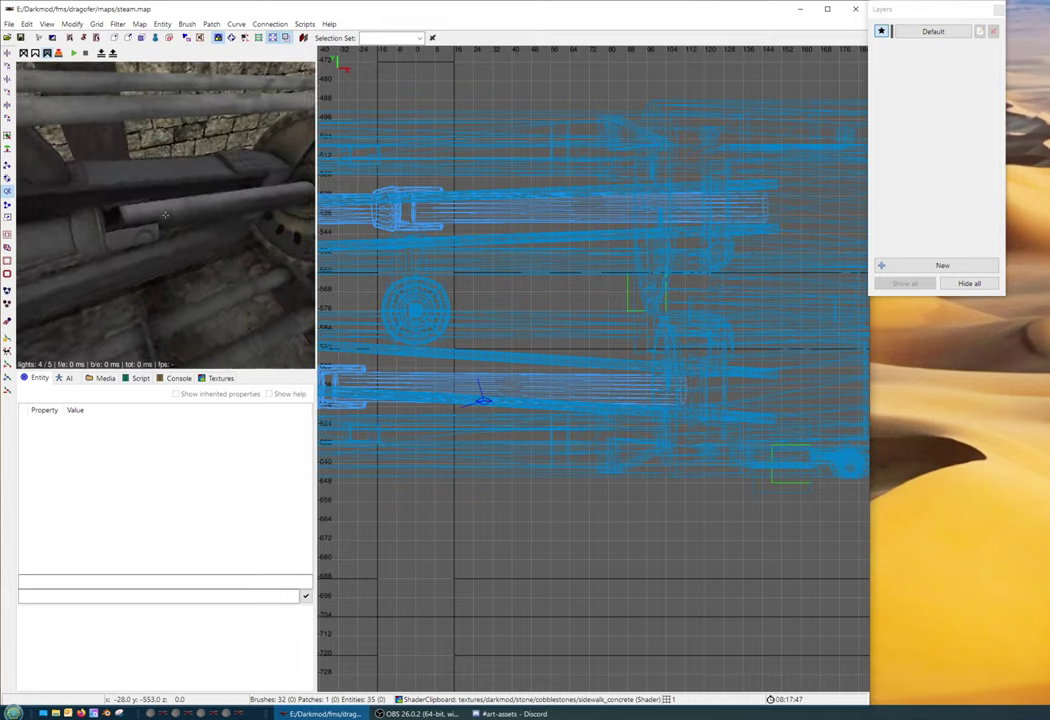
pyautogui.scroll(-2, 165, 214)
pyautogui.scroll(-2, 165, 214)
pyautogui.scroll(2, 228, 215)
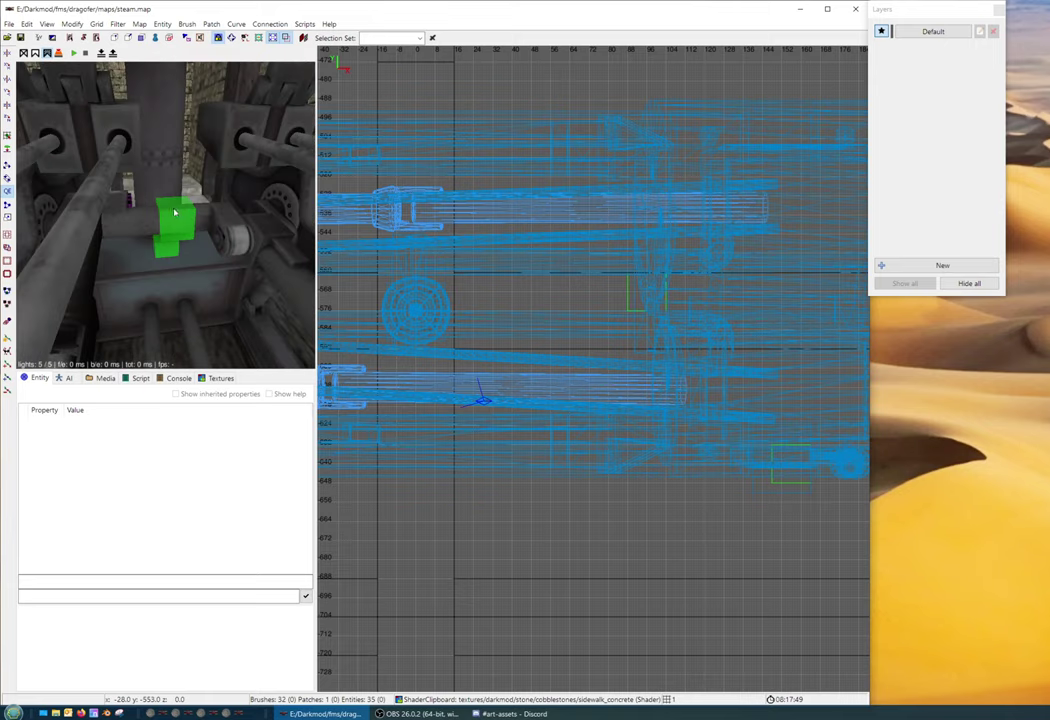
pyautogui.keyDown('shift'); pyautogui.click(124, 225); pyautogui.keyUp('shift')
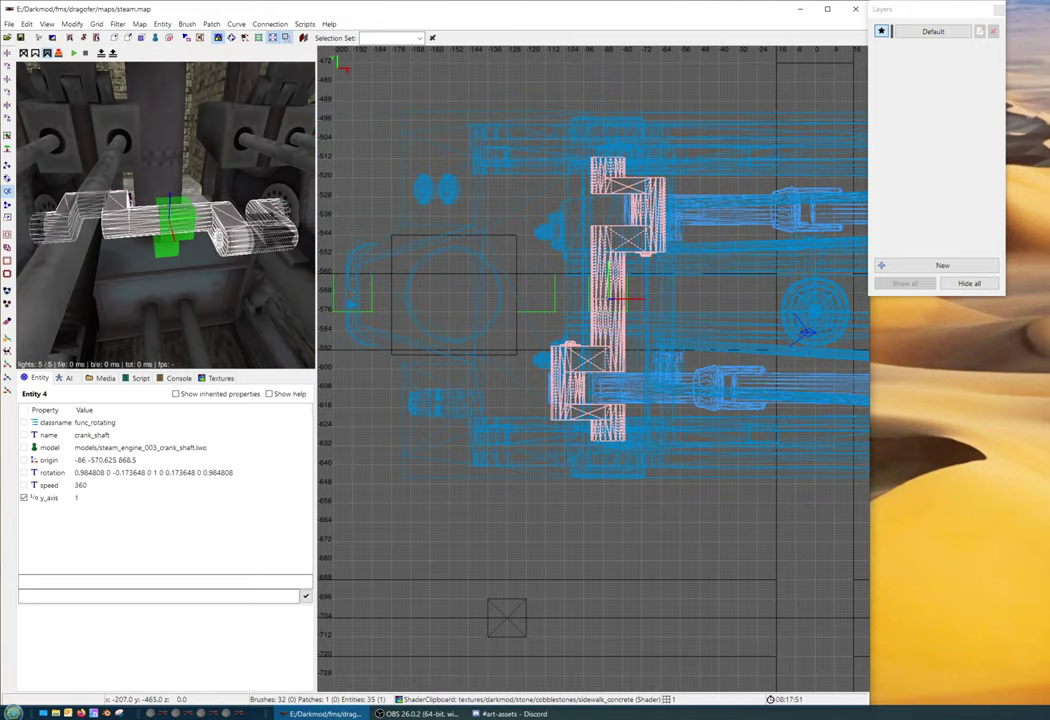
pyautogui.moveTo(539, 293); pyautogui.dragTo(412, 278, button='right')
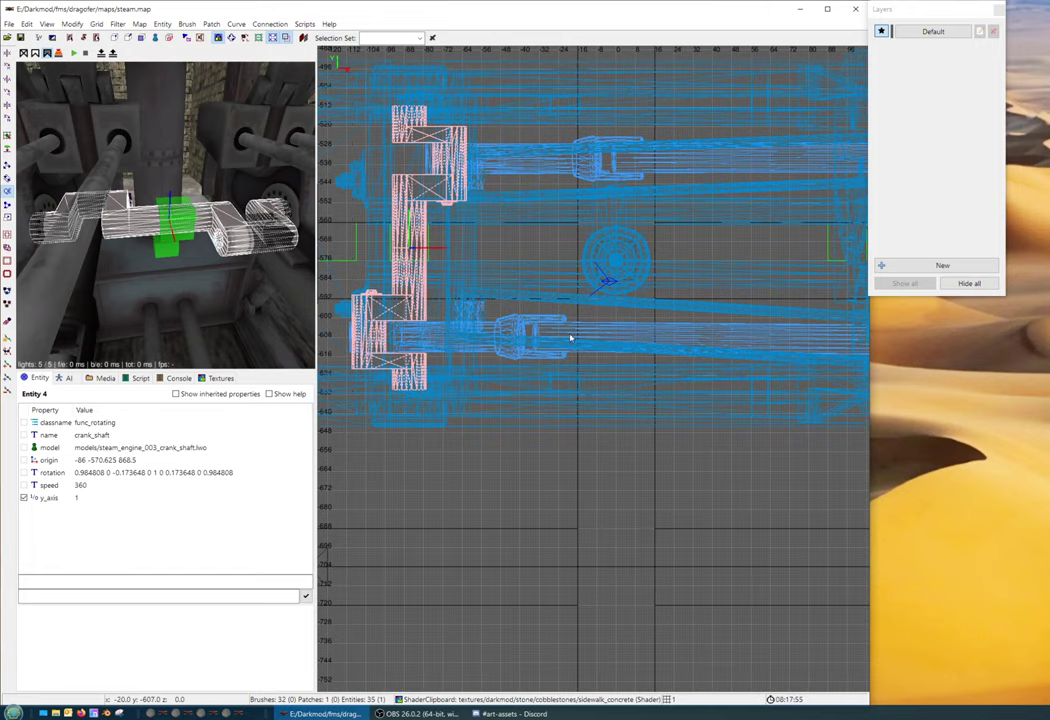
pyautogui.scroll(2, 570, 338)
pyautogui.scroll(-2, 610, 340)
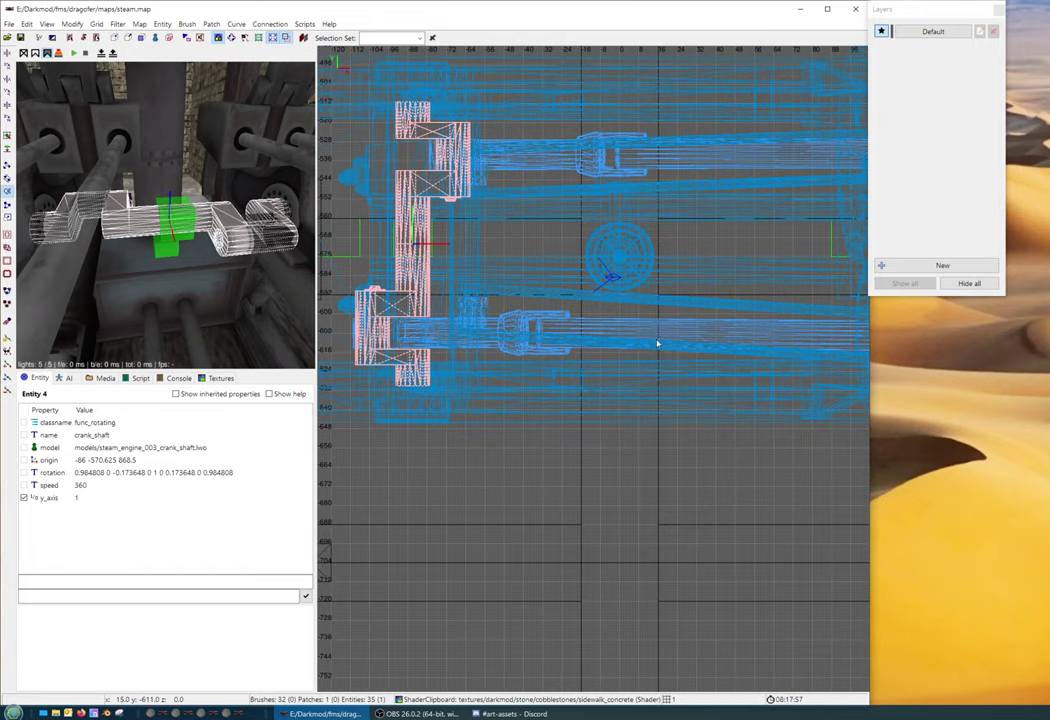
pyautogui.moveTo(657, 343); pyautogui.dragTo(585, 334, button='right')
pyautogui.moveTo(77, 245); pyautogui.dragTo(128, 314, button='right')
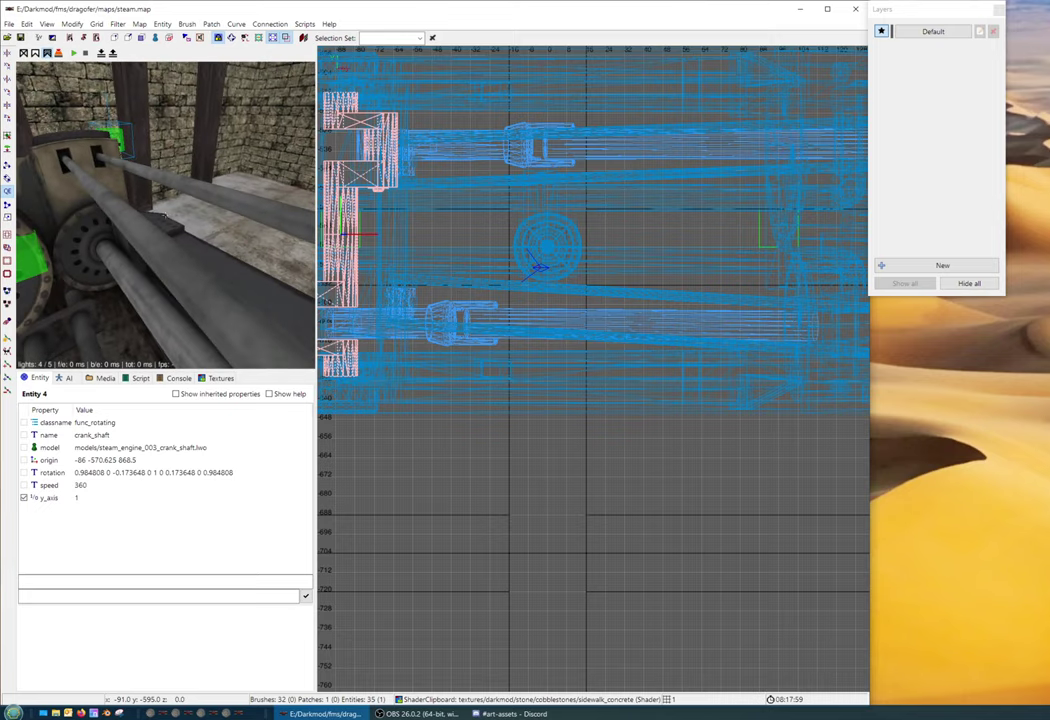
pyautogui.click(147, 299)
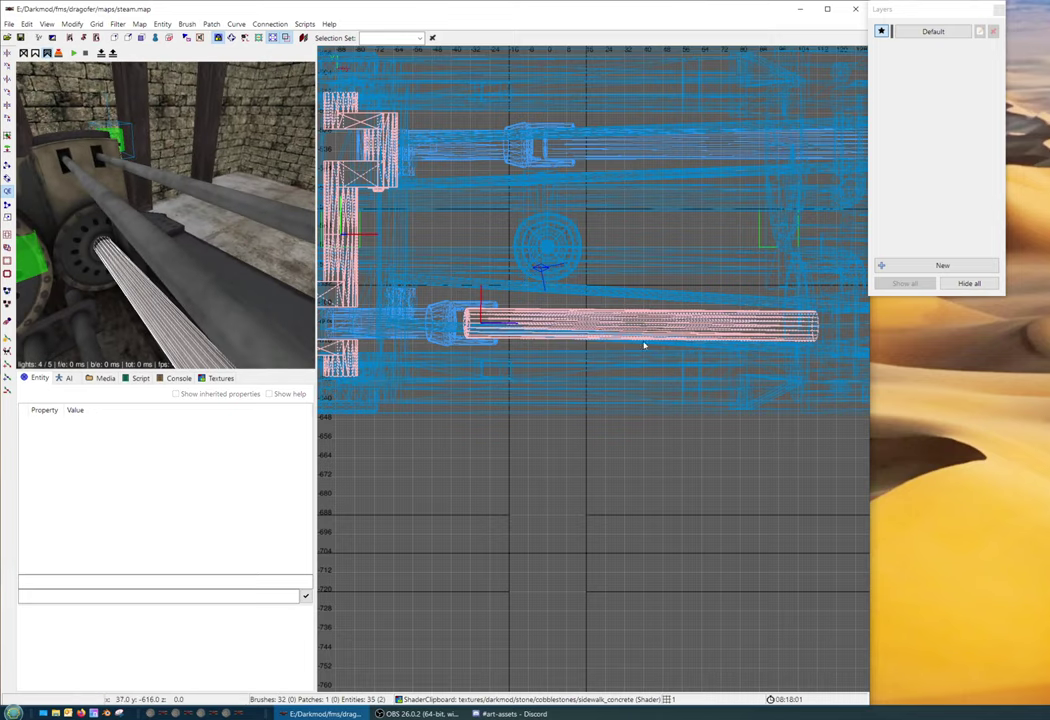
pyautogui.moveTo(564, 316); pyautogui.dragTo(668, 318, button='right')
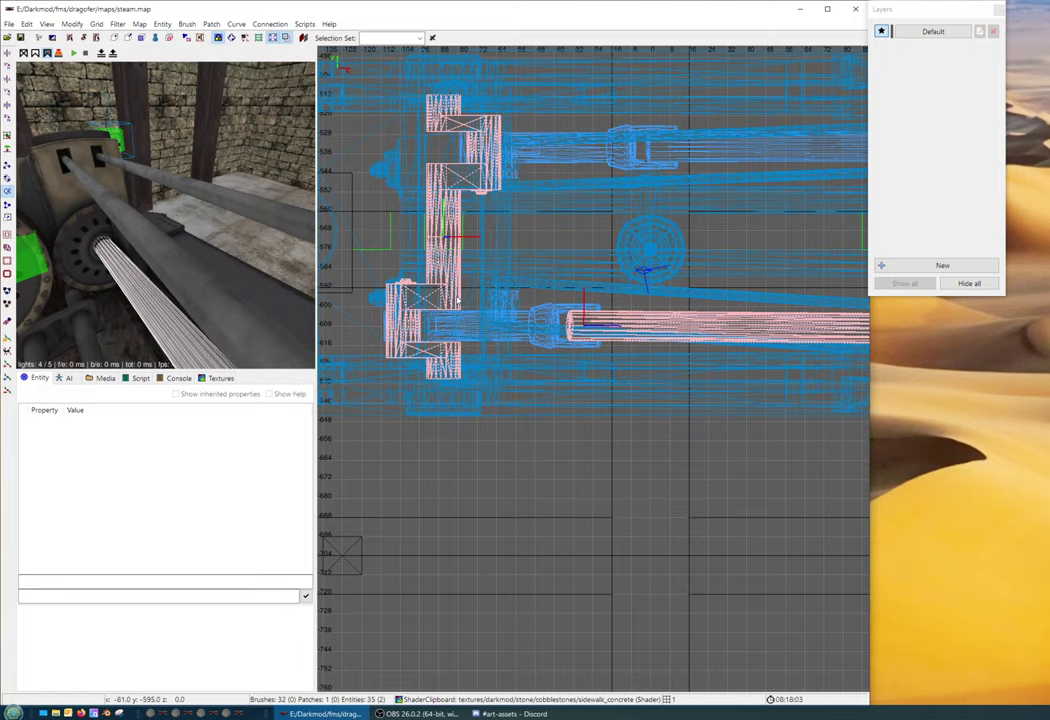
pyautogui.moveTo(534, 318); pyautogui.dragTo(385, 318, button='right')
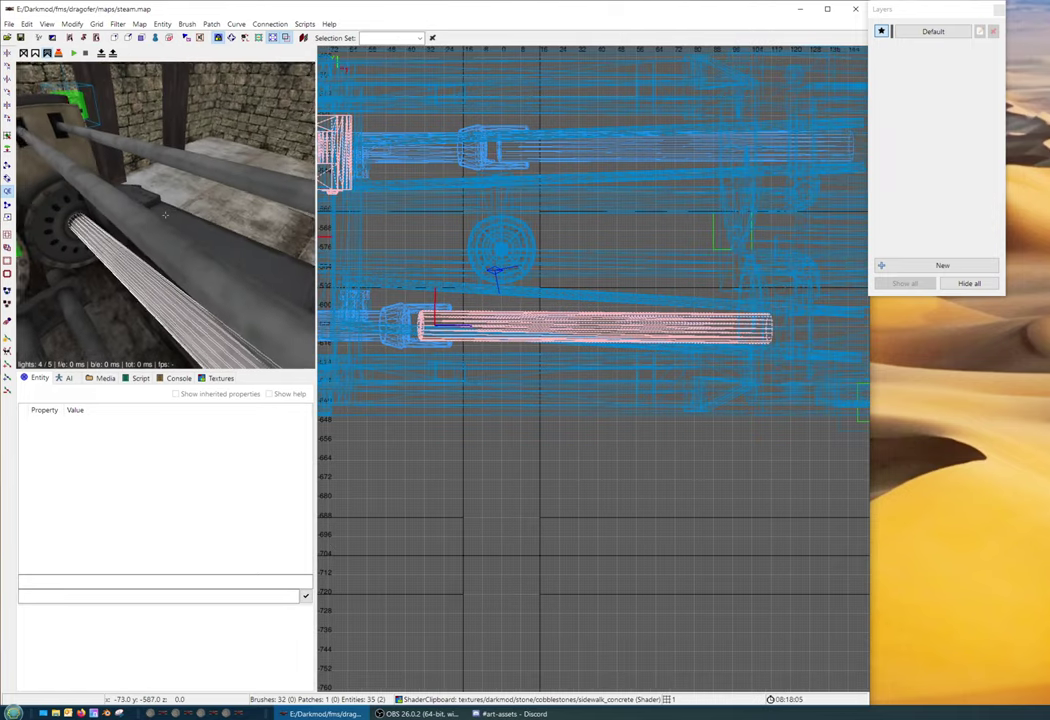
pyautogui.moveTo(150, 240)
pyautogui.mouseDown(button='right')
pyautogui.moveTo(165, 215)
pyautogui.moveTo(268, 280)
pyautogui.moveTo(211, 264)
pyautogui.mouseUp(button='right')
pyautogui.keyDown('shift'); pyautogui.click(211, 264); pyautogui.keyUp('shift')
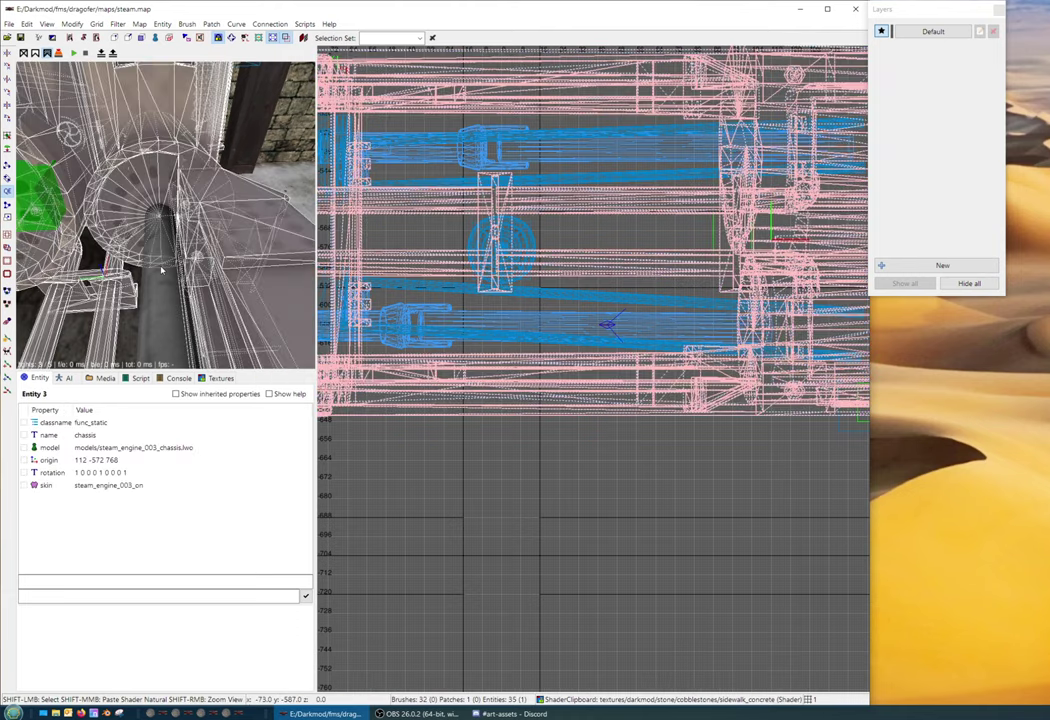
pyautogui.keyDown('shift'); pyautogui.click(163, 268); pyautogui.keyUp('shift')
pyautogui.press('Escape')
pyautogui.keyDown('shift'); pyautogui.click(164, 265); pyautogui.keyUp('shift')
pyautogui.scroll(5, 668, 333)
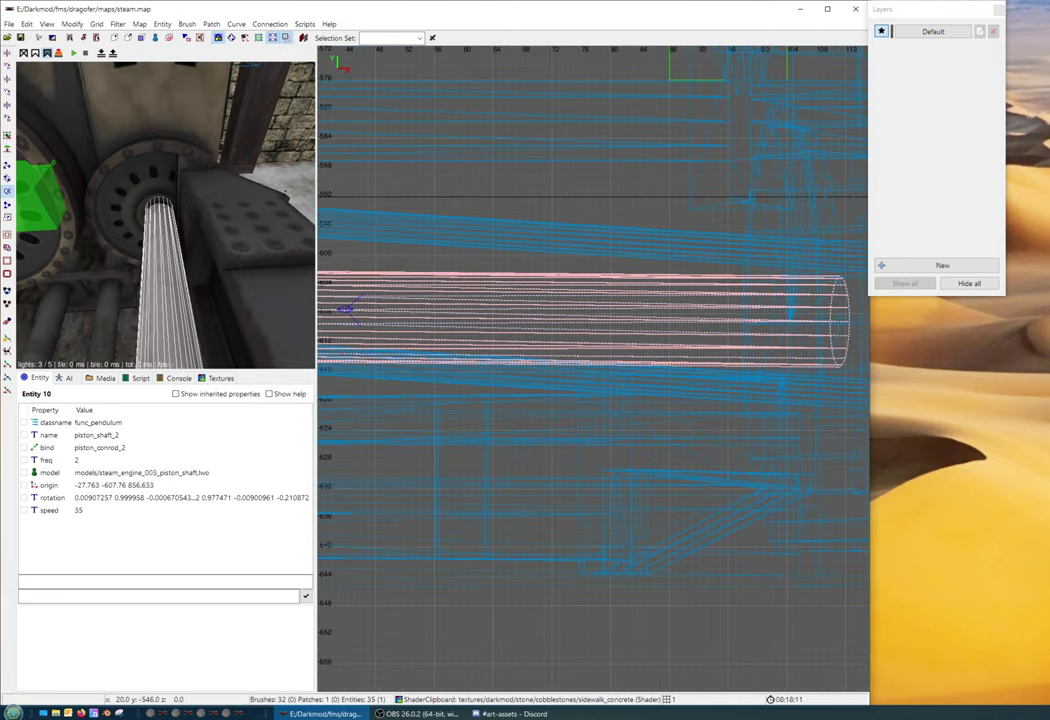
pyautogui.moveTo(98, 244); pyautogui.dragTo(165, 214, button='right')
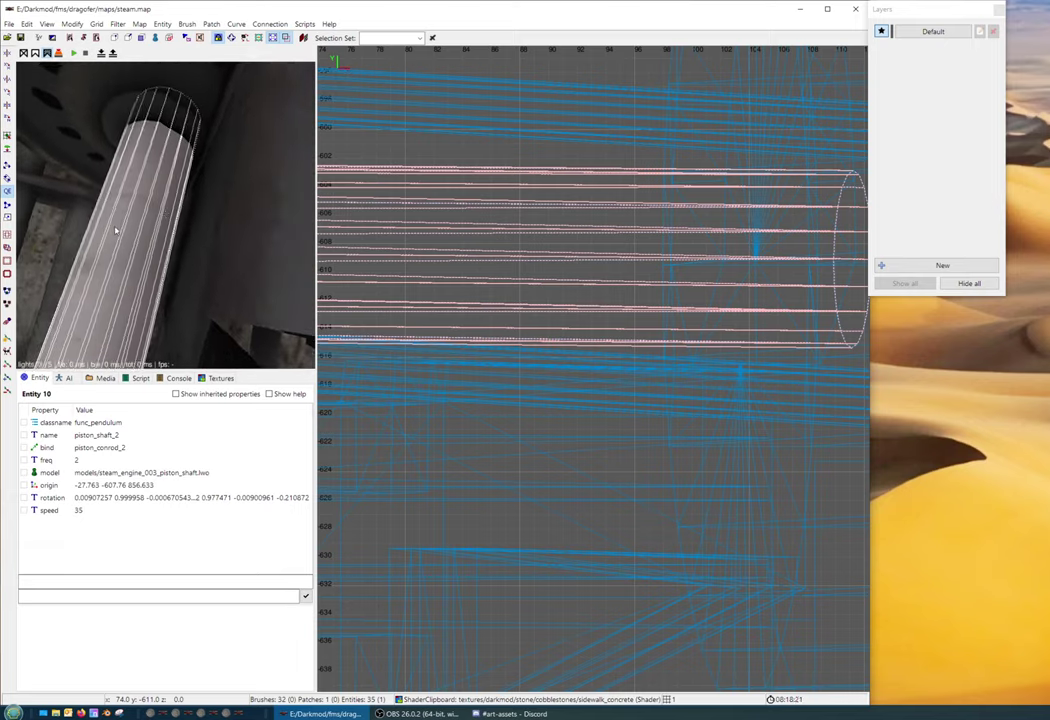
pyautogui.moveTo(119, 233); pyautogui.dragTo(165, 214, button='right')
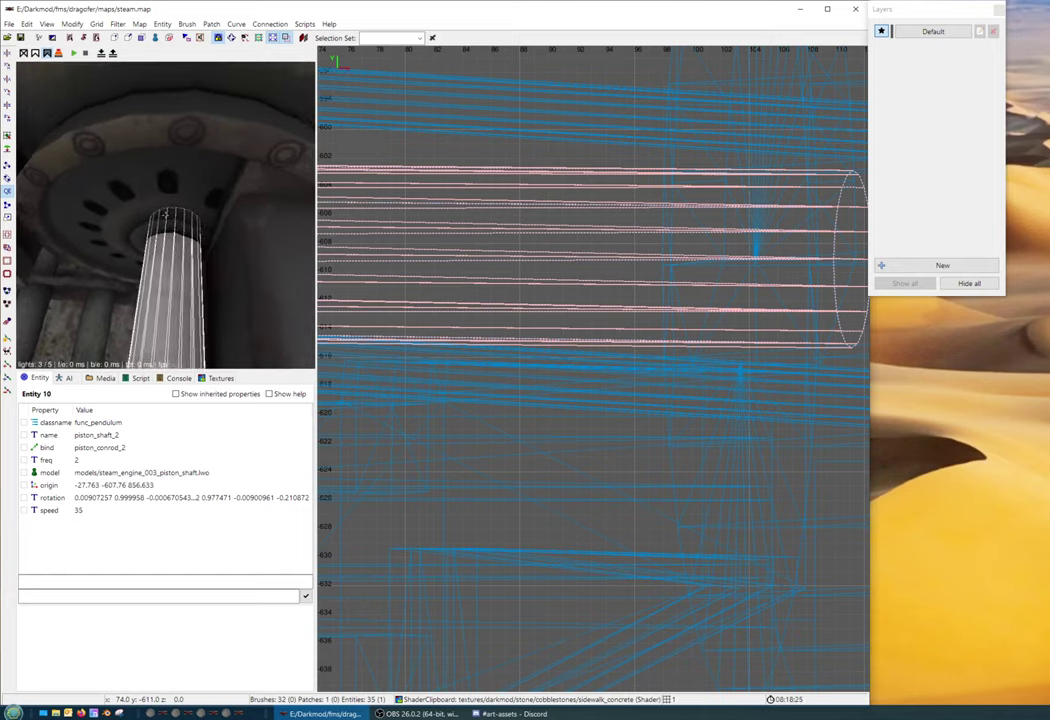
pyautogui.rightClick(165, 214)
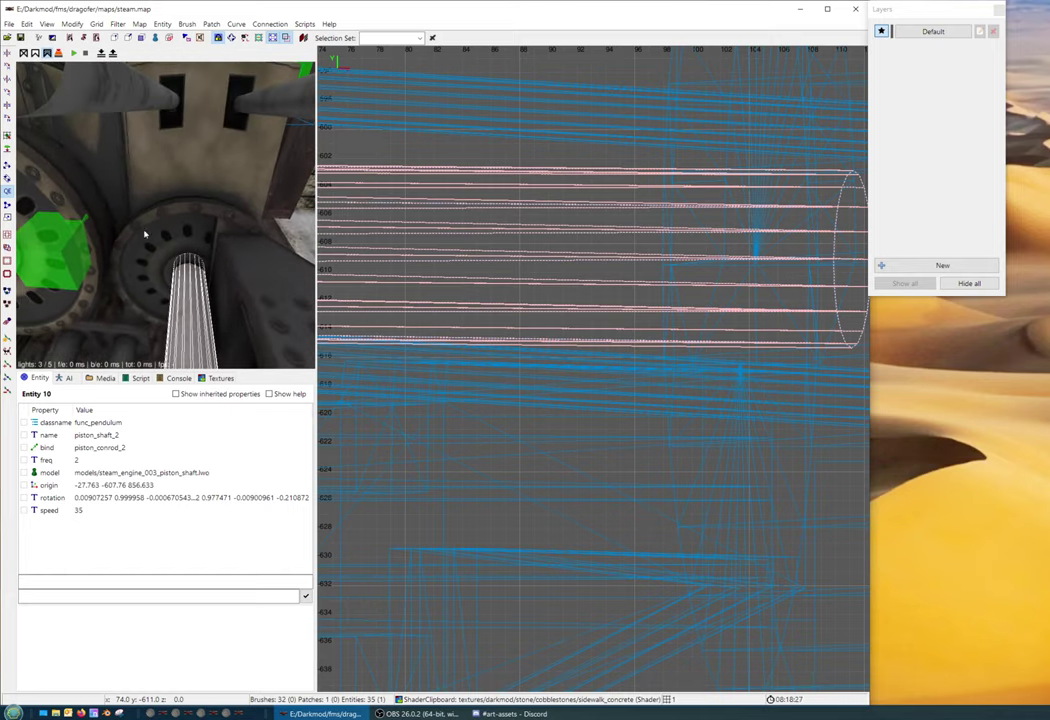
pyautogui.press('Escape')
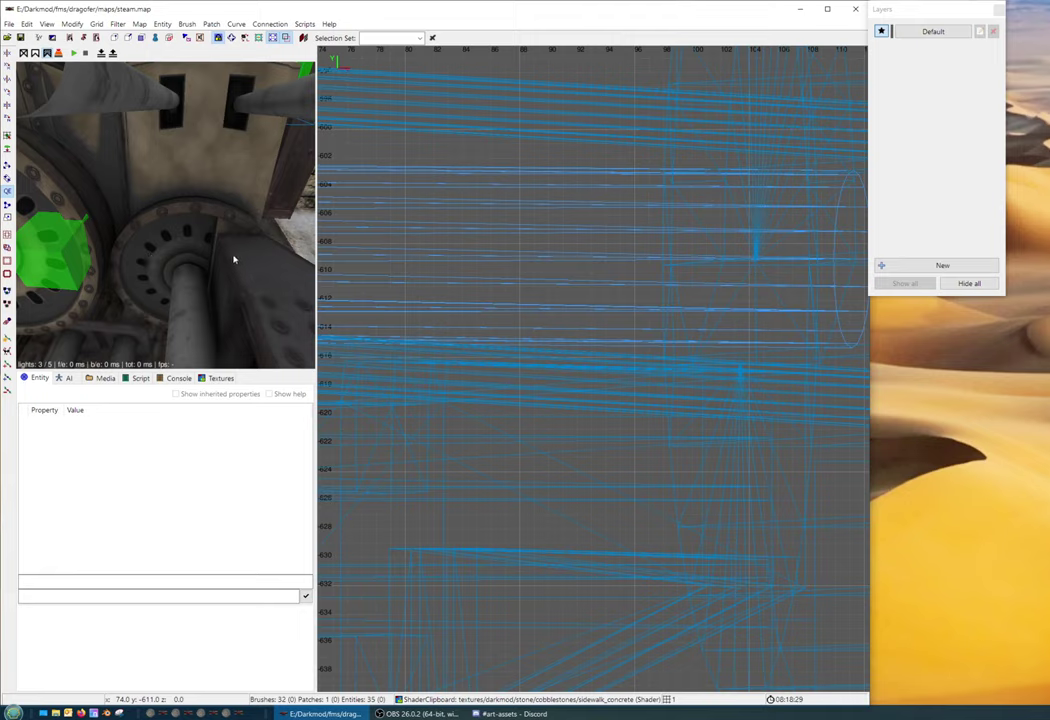
pyautogui.moveTo(189, 310)
pyautogui.mouseDown(button='right')
pyautogui.moveTo(139, 252)
pyautogui.moveTo(140, 222)
pyautogui.moveTo(213, 228)
pyautogui.mouseUp(button='right')
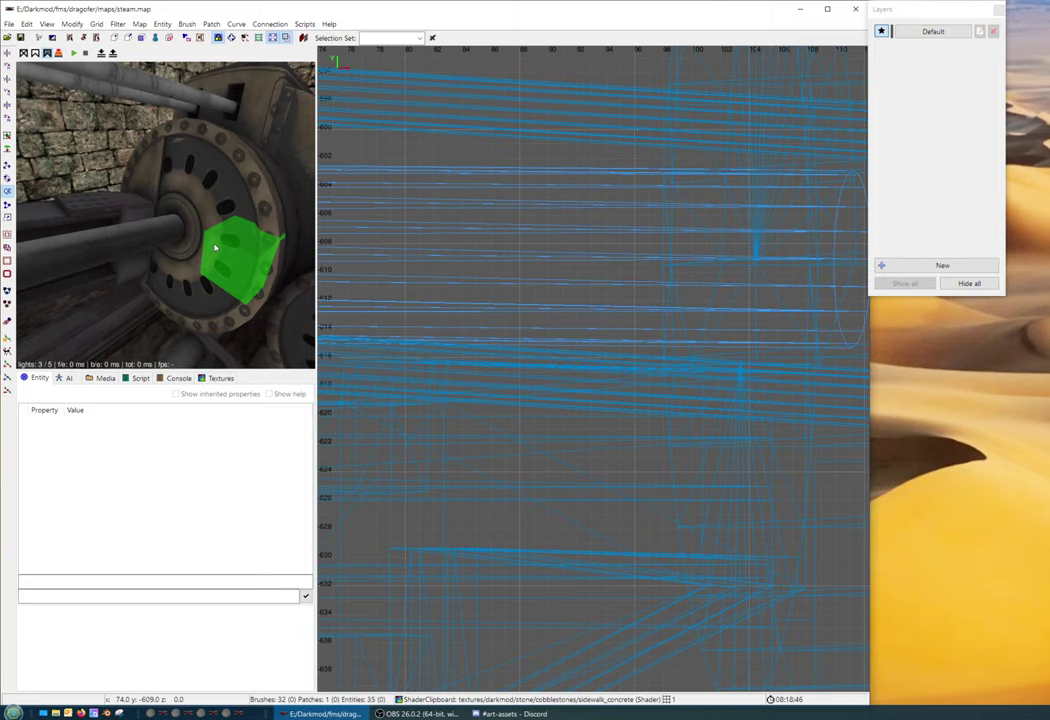
# - Free-look around the wheels in 3D, then select the crank_shaft func_rotating entity
pyautogui.scroll(-3, 595, 265)
pyautogui.scroll(-3, 607, 262)
pyautogui.scroll(-2, 607, 262)
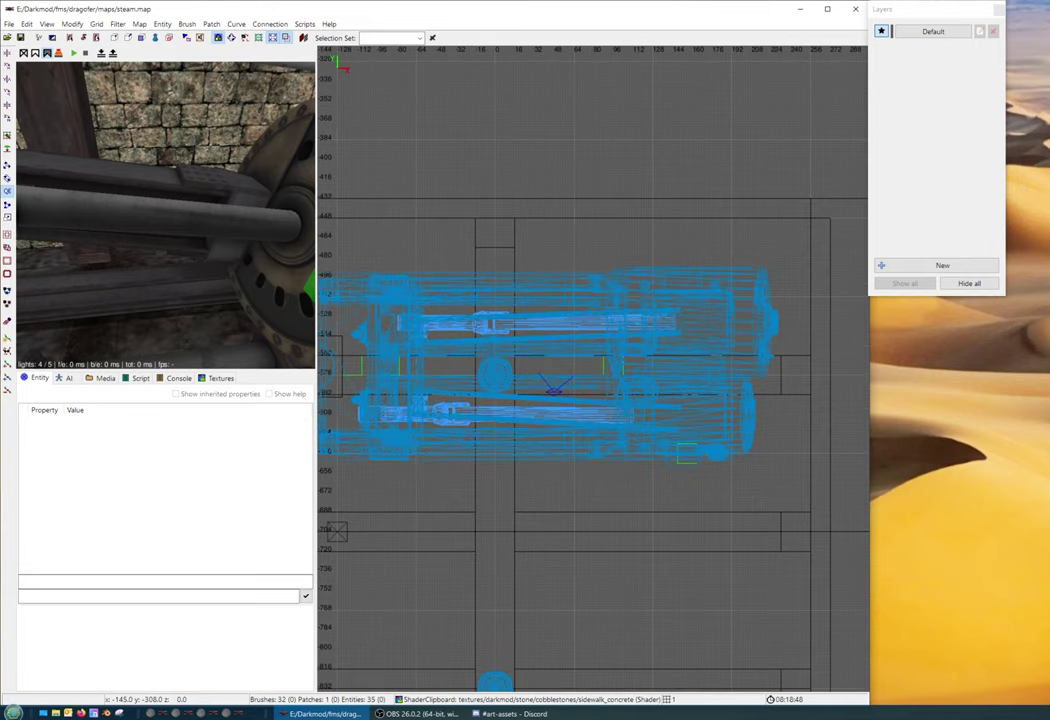
pyautogui.rightClick(256, 238)
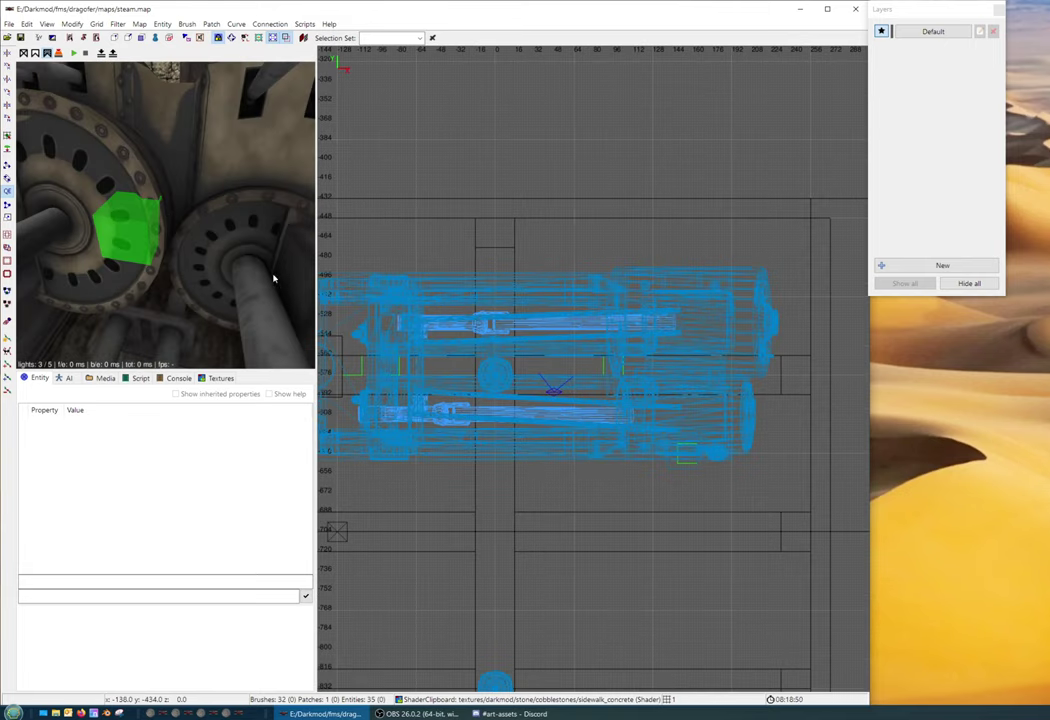
pyautogui.rightClick(238, 266)
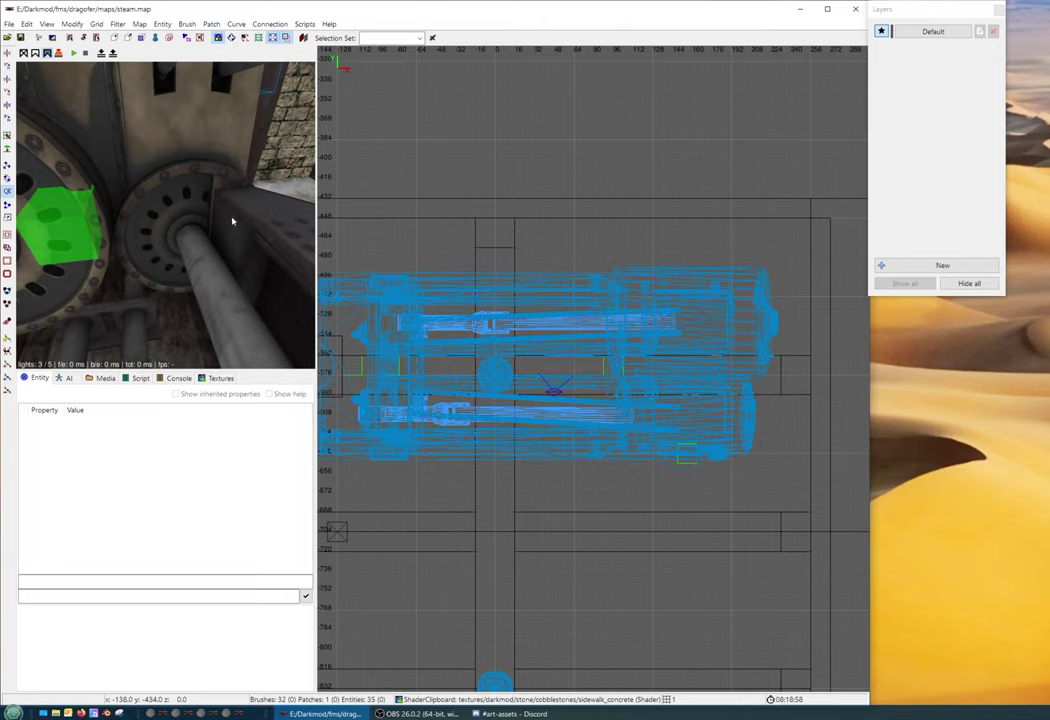
pyautogui.rightClick(165, 214)
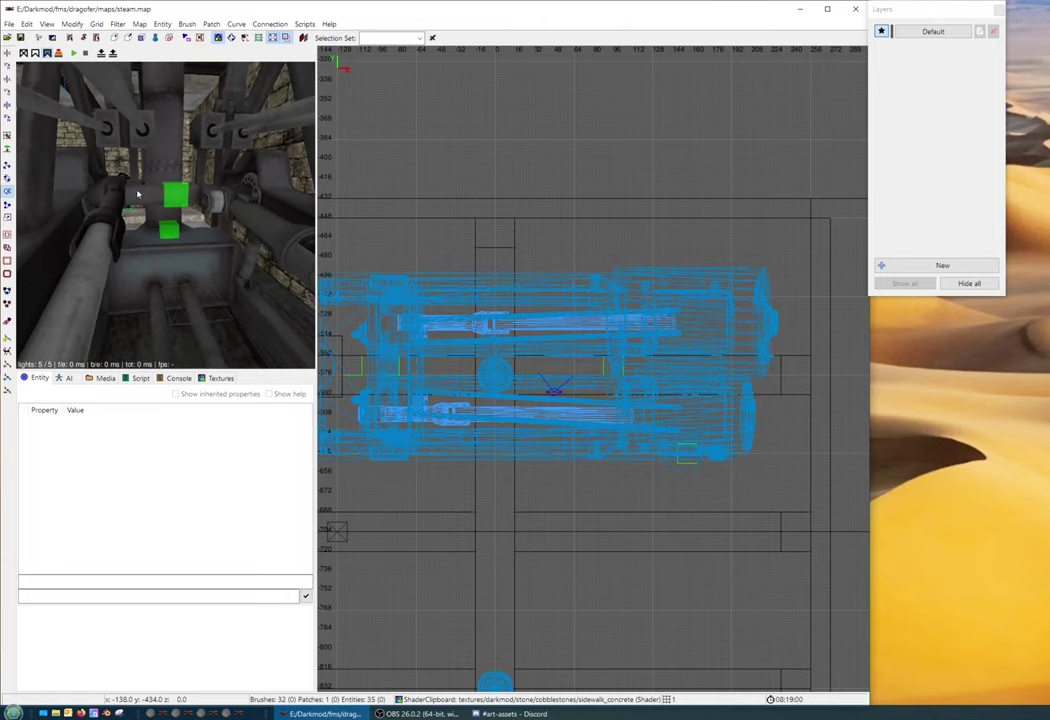
pyautogui.keyDown('shift'); pyautogui.click(138, 193); pyautogui.keyUp('shift')
pyautogui.scroll(3, 538, 287)
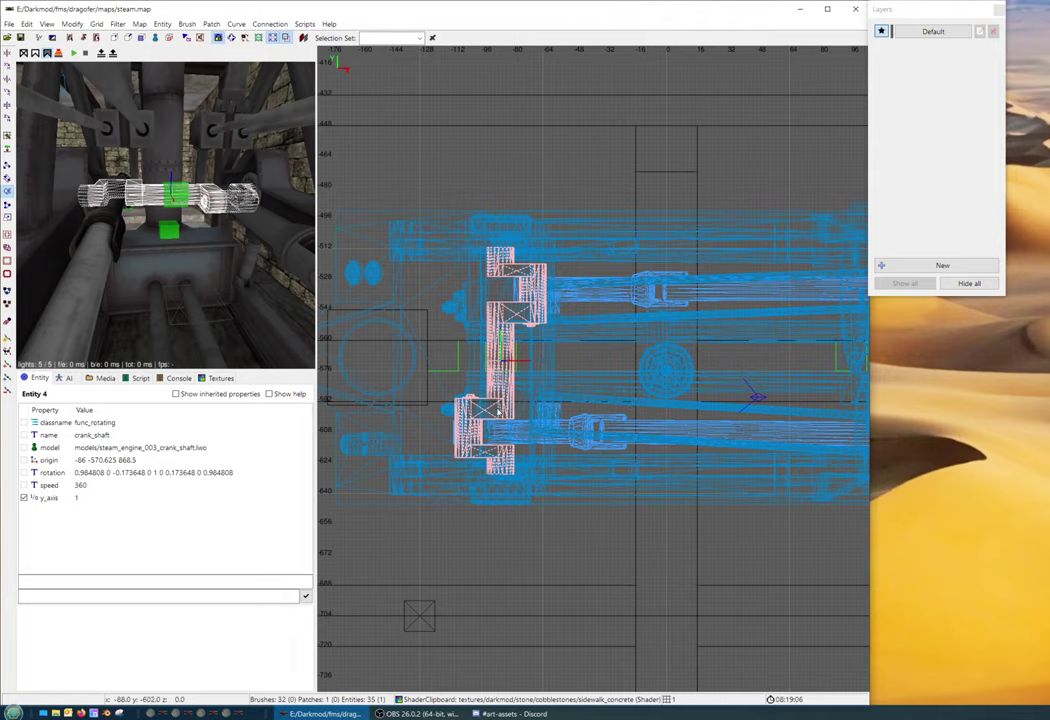
# - Pan over the pistons and select piston_shaft_2 to view its properties
pyautogui.moveTo(515, 375); pyautogui.dragTo(781, 291, button='right')
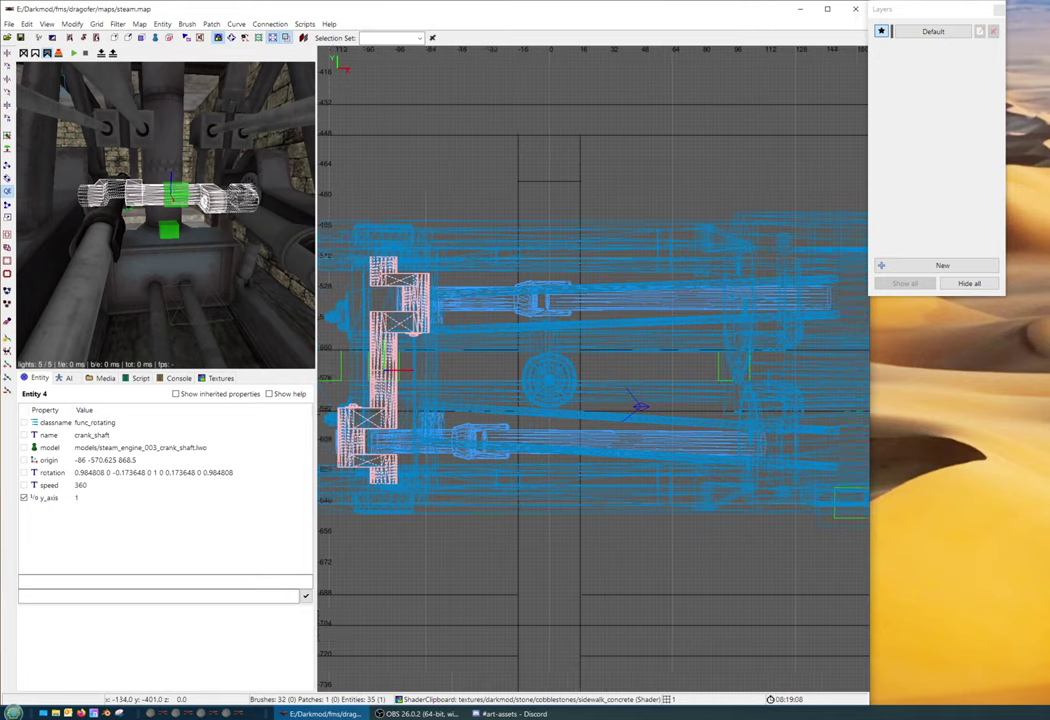
pyautogui.rightClick(165, 214)
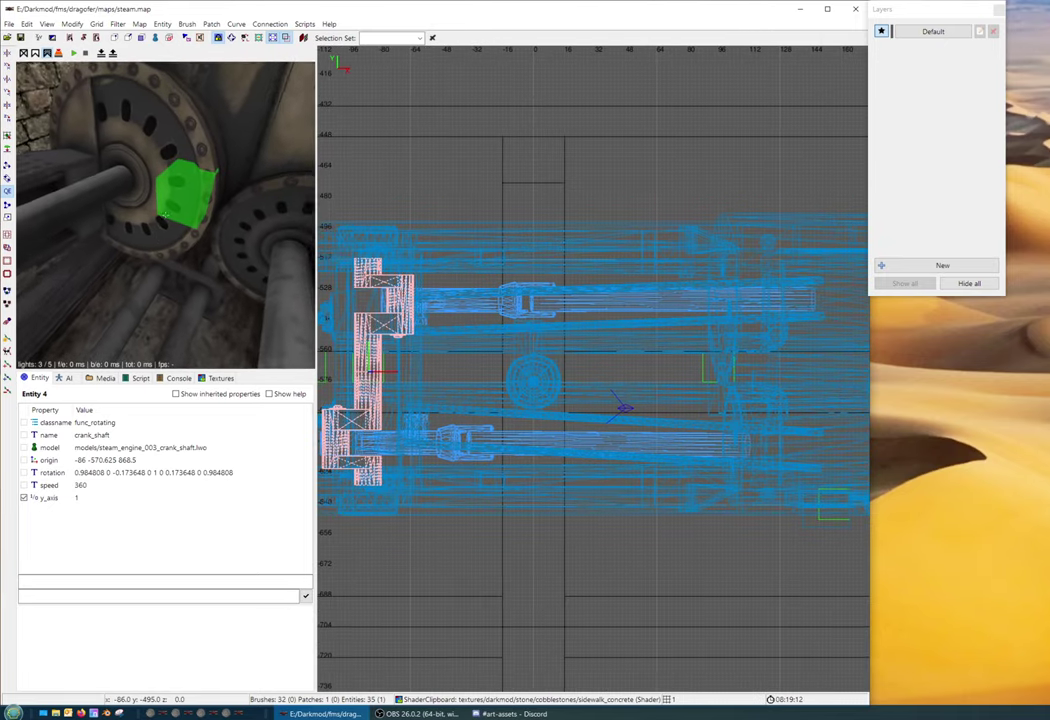
pyautogui.press('Escape')
pyautogui.rightClick(165, 214)
pyautogui.keyDown('shift'); pyautogui.click(235, 280); pyautogui.keyUp('shift')
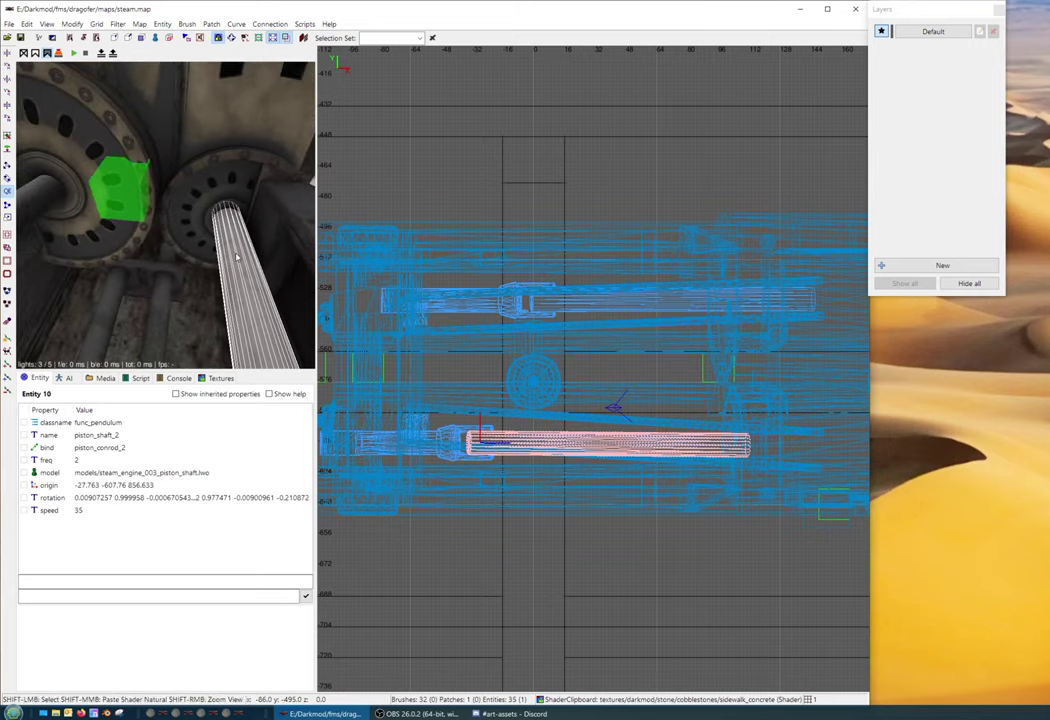
# - Level the camera, select crank_shaft, then clear the selection
pyautogui.rightClick(200, 341)
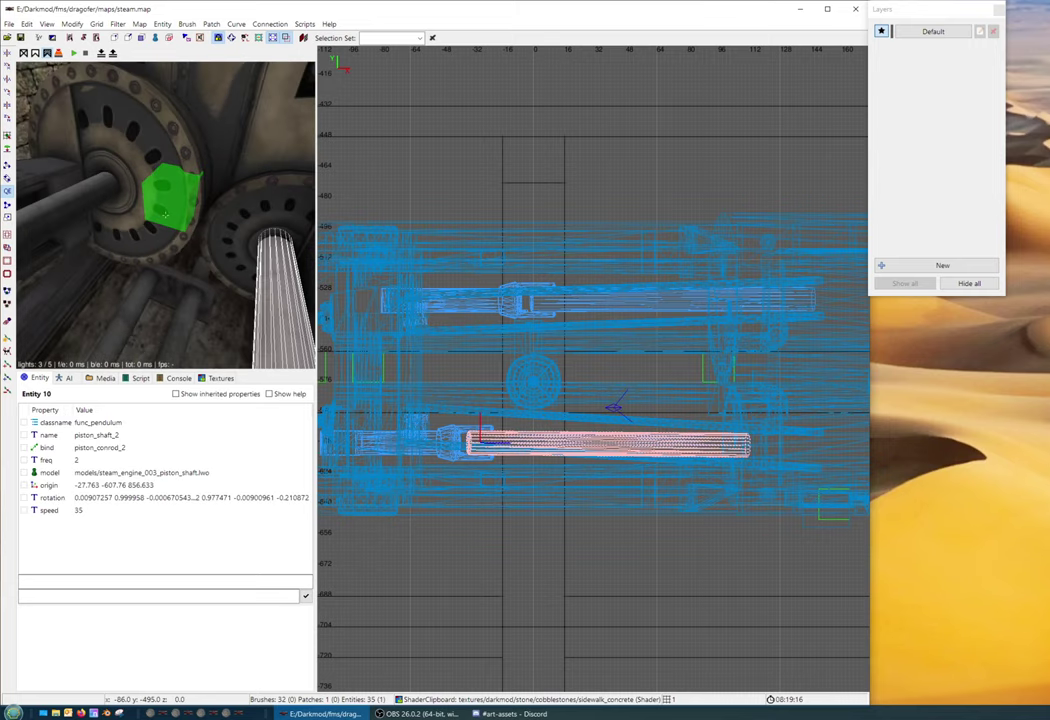
pyautogui.rightClick(165, 214)
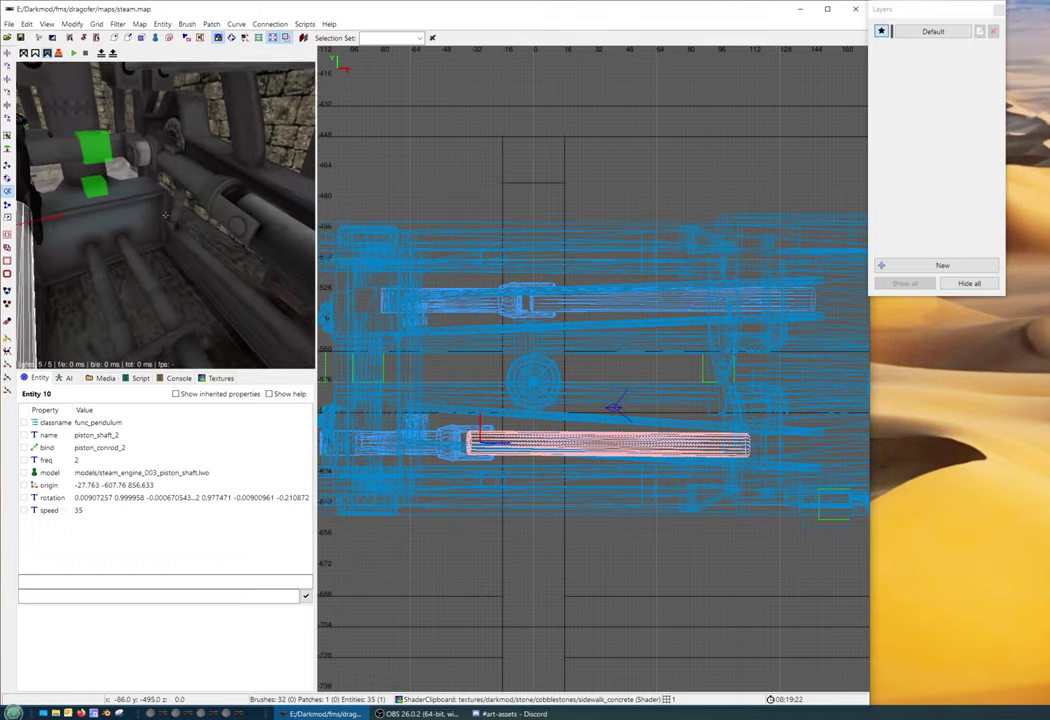
pyautogui.press('Escape')
pyautogui.keyDown('shift'); pyautogui.click(125, 197); pyautogui.keyUp('shift')
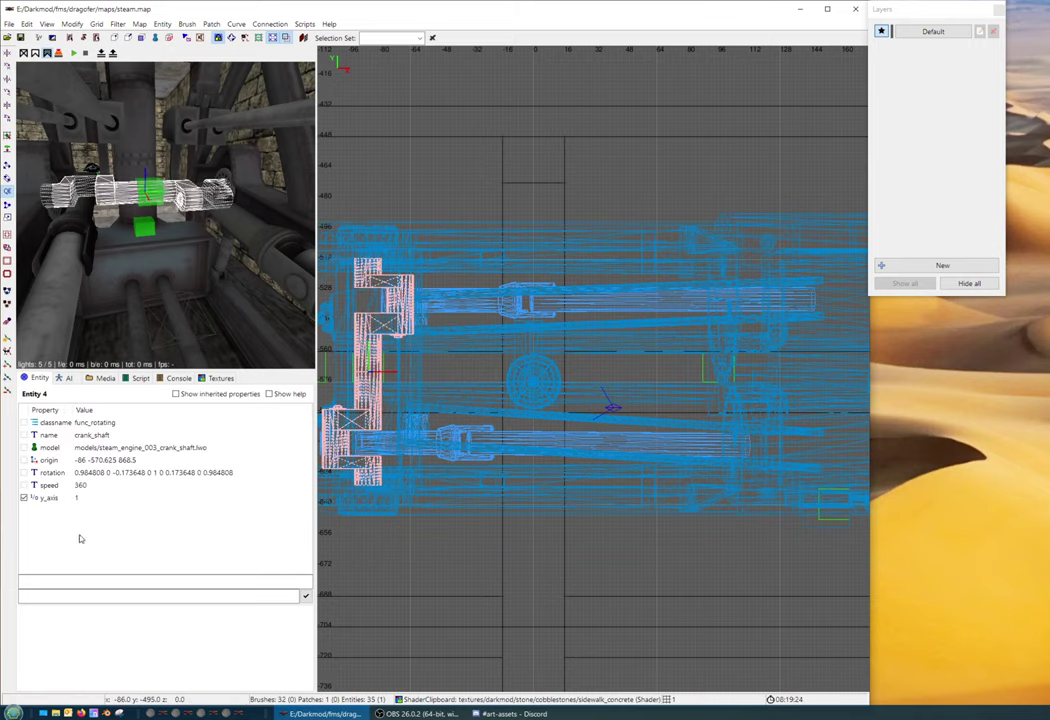
pyautogui.press('Escape')
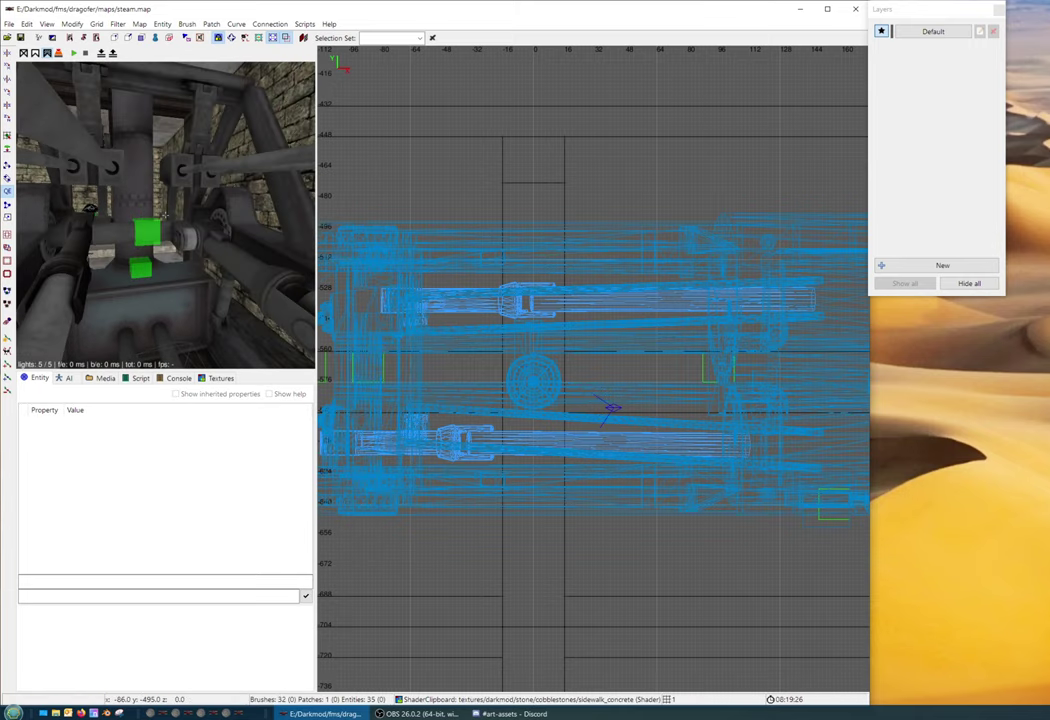
# - Activate all view filters and briefly inspect conrod_pin_2
pyautogui.click(117, 23)
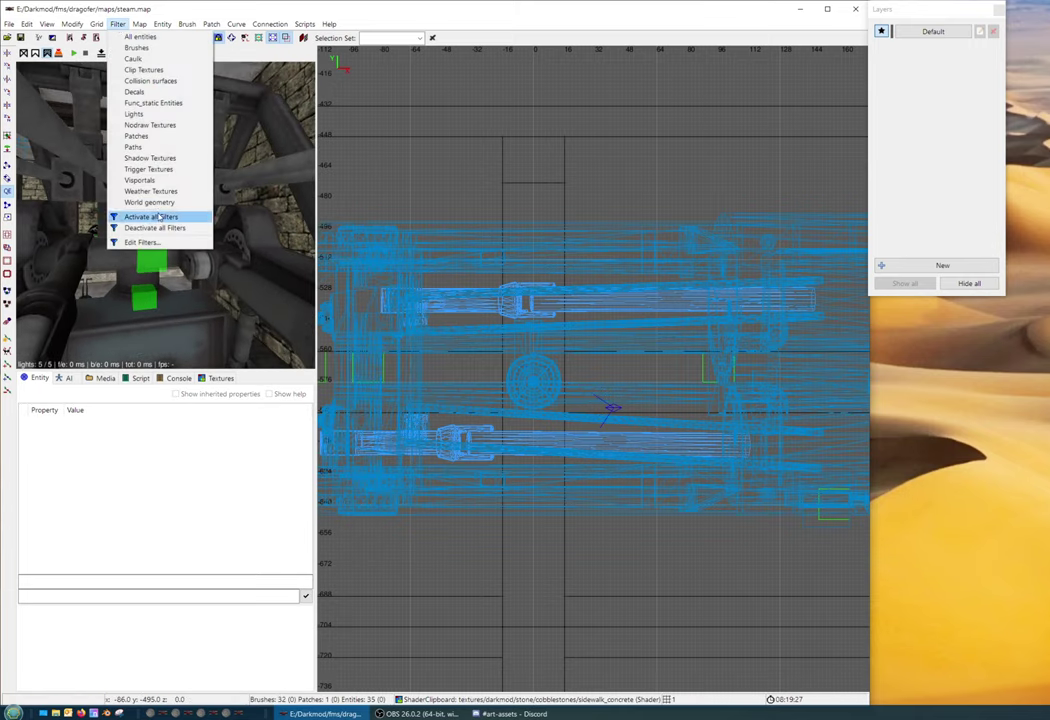
pyautogui.click(159, 216)
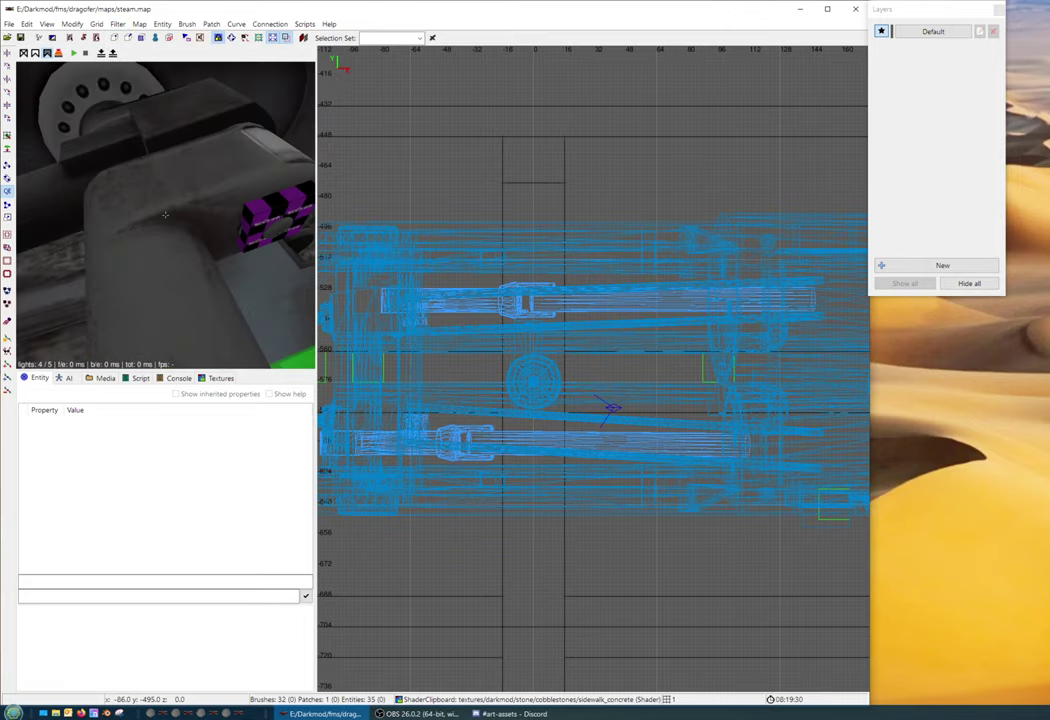
pyautogui.scroll(-3, 165, 215)
pyautogui.keyDown('shift'); pyautogui.click(242, 205); pyautogui.keyUp('shift')
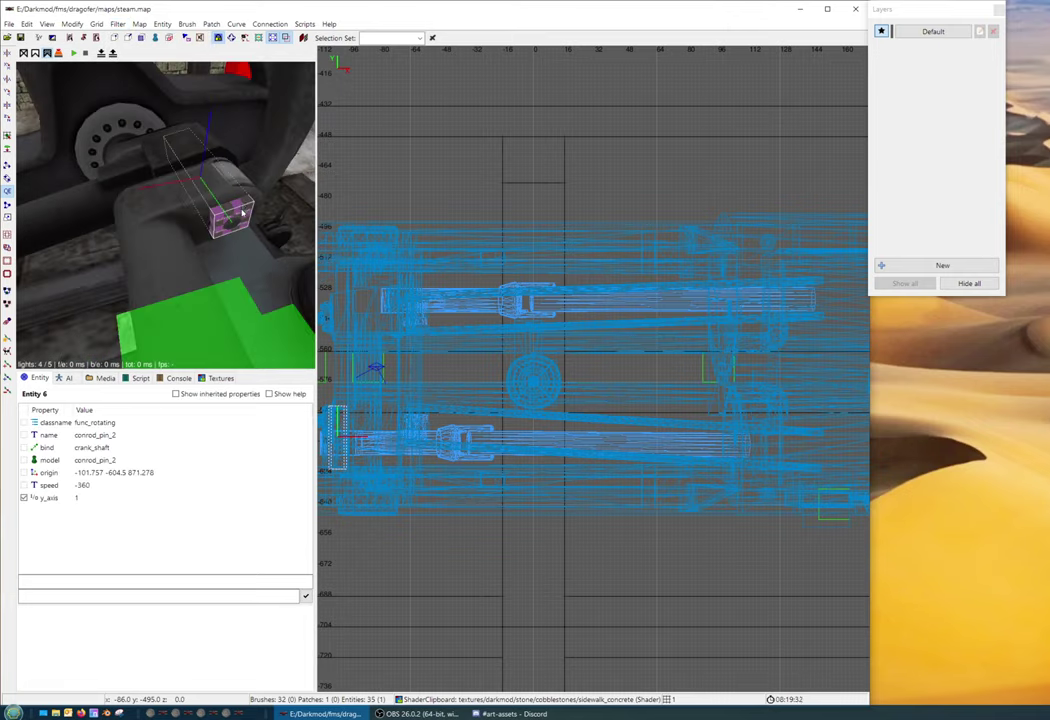
pyautogui.scroll(3, 243, 281)
pyautogui.press('Escape')
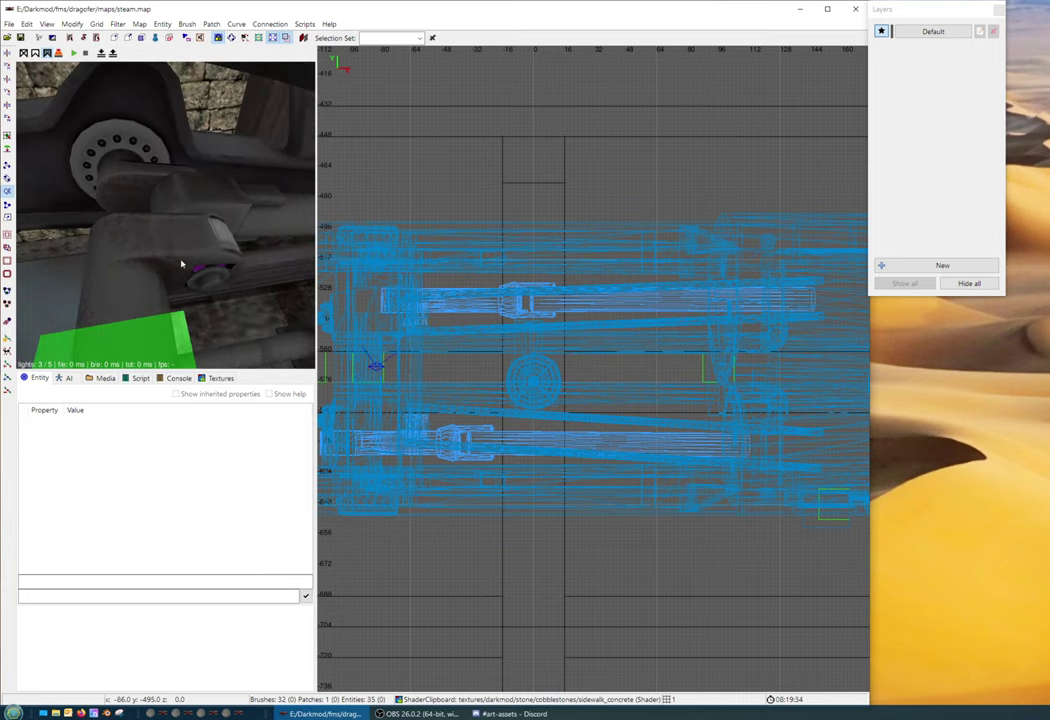
# - Nudge conrod_pin_1 down to origin -70.243 -535 865.722, then deselect it
pyautogui.keyDown('shift'); pyautogui.click(199, 271); pyautogui.keyUp('shift')
pyautogui.scroll(3, 562, 387)
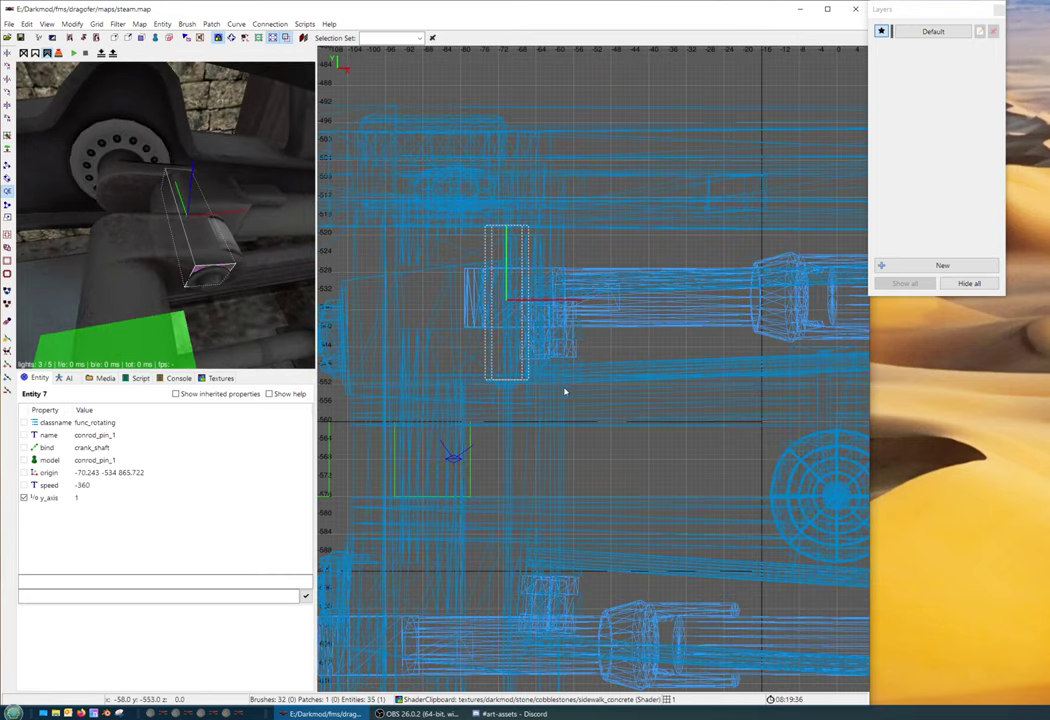
pyautogui.moveTo(511, 320); pyautogui.dragTo(511, 328)
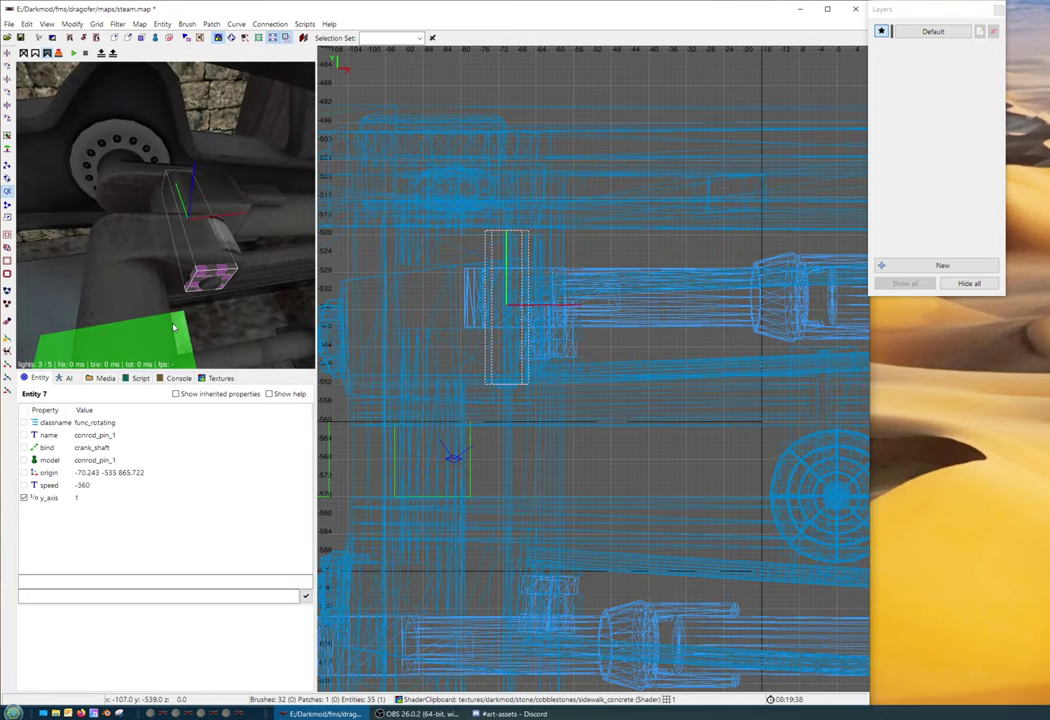
pyautogui.rightClick(144, 270)
pyautogui.press('Escape')
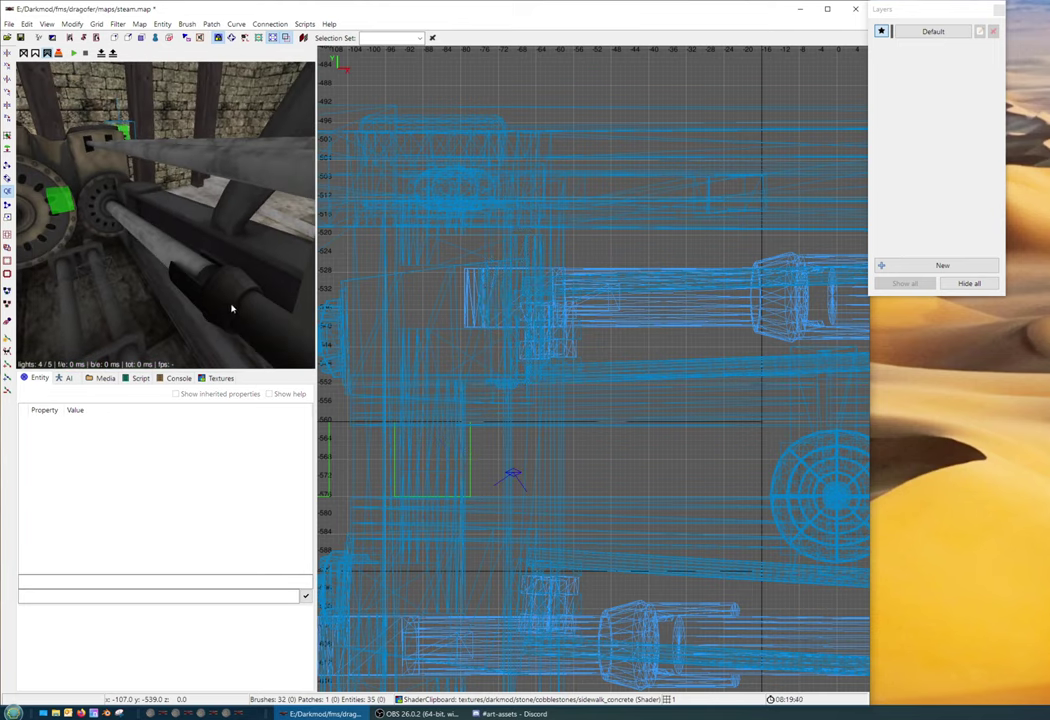
# - Inspect the piston connecting rod and fly the camera toward the wheels
pyautogui.keyDown('shift'); pyautogui.click(231, 309); pyautogui.keyUp('shift')
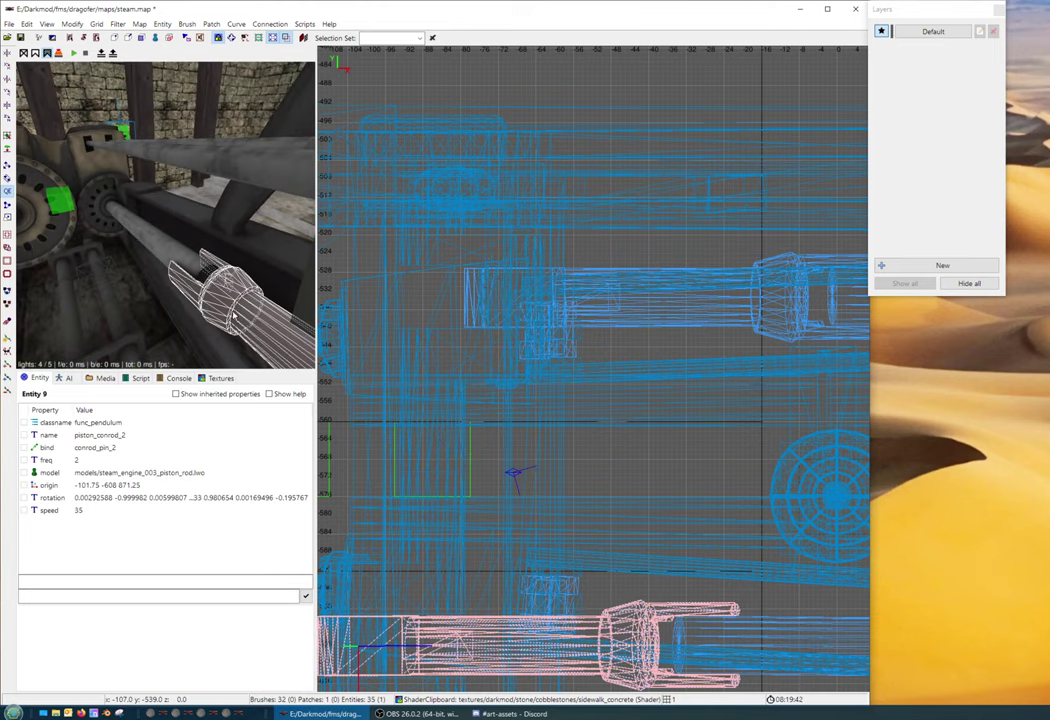
pyautogui.press('Escape')
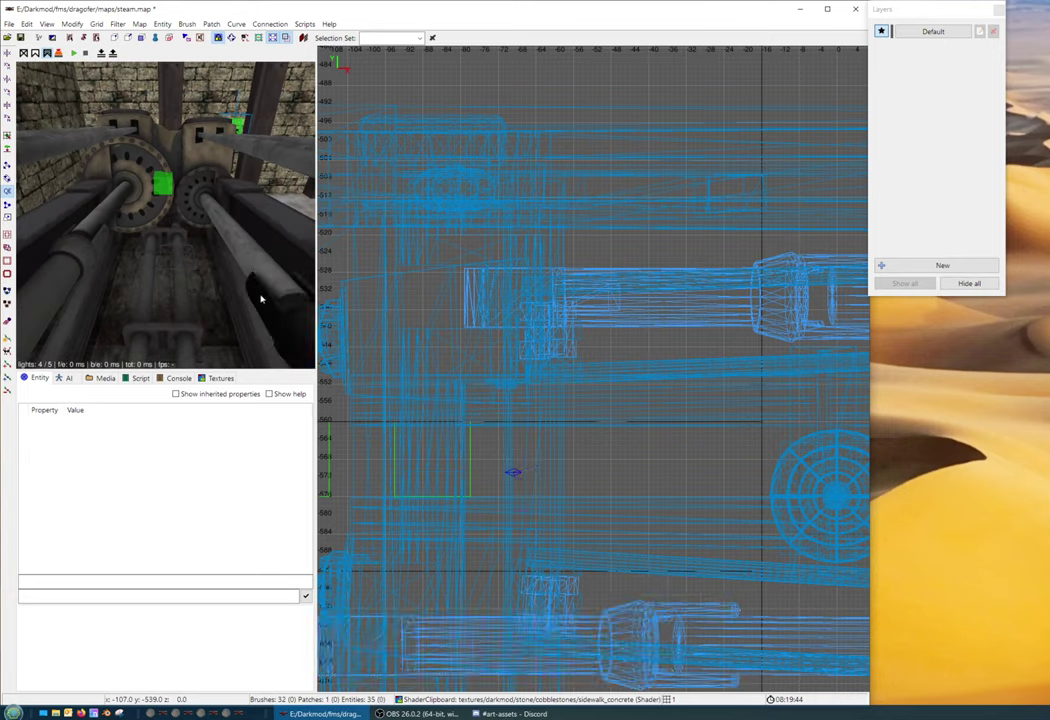
pyautogui.keyDown('shift'); pyautogui.click(300, 310); pyautogui.keyUp('shift')
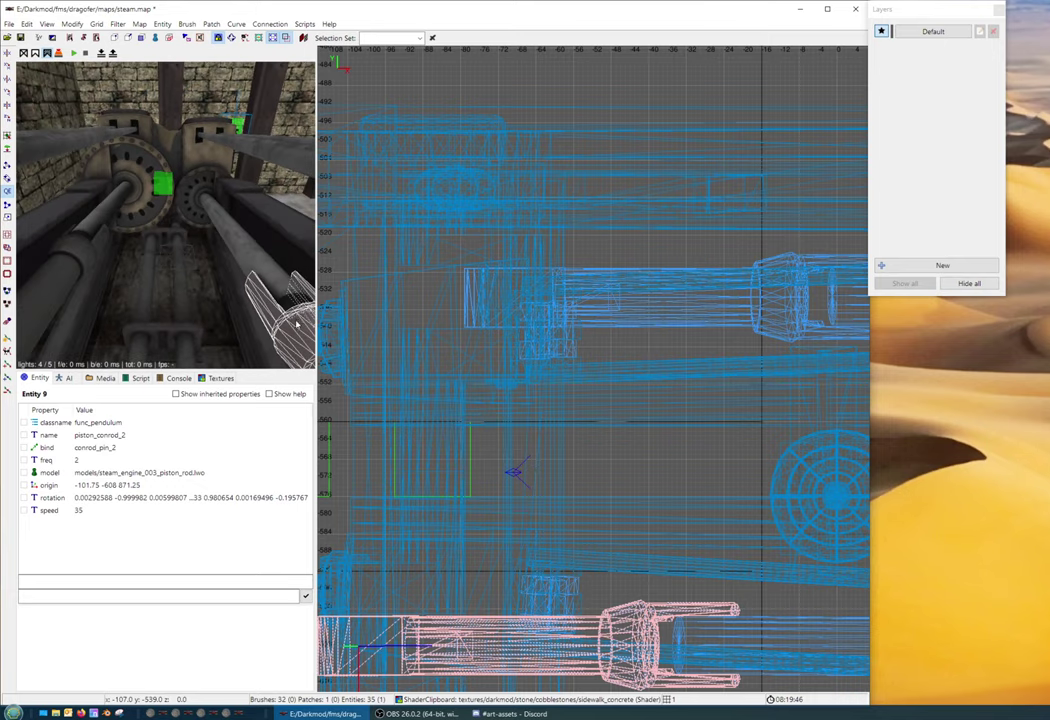
pyautogui.press('Escape')
pyautogui.keyDown('shift'); pyautogui.click(258, 267); pyautogui.keyUp('shift')
pyautogui.press('Escape')
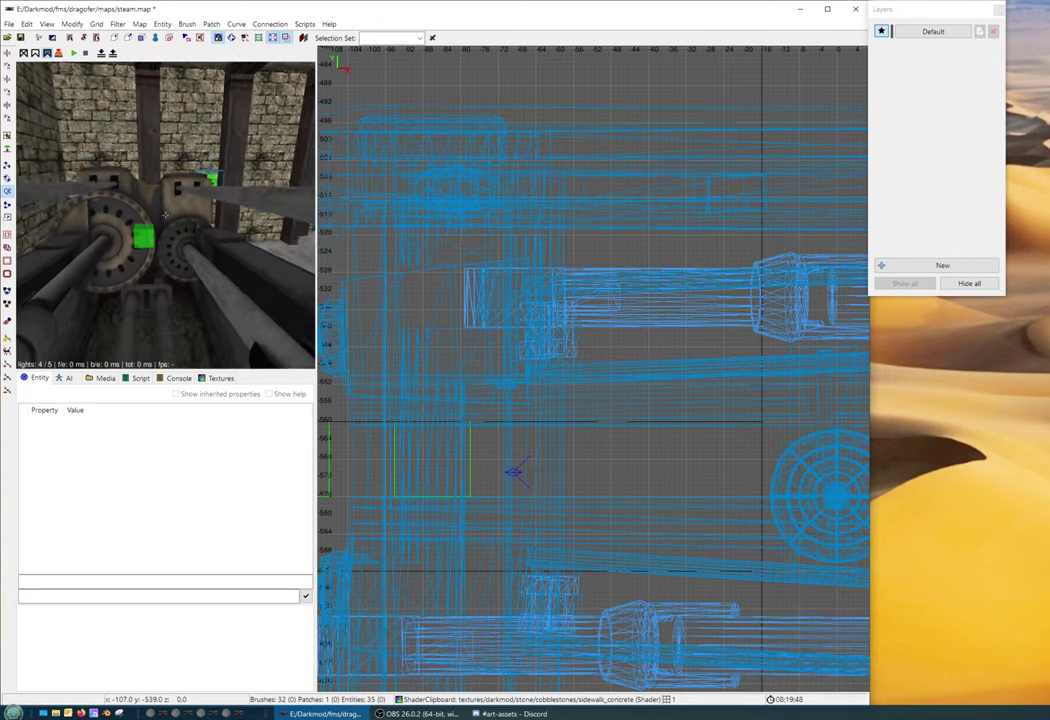
pyautogui.press('Up')
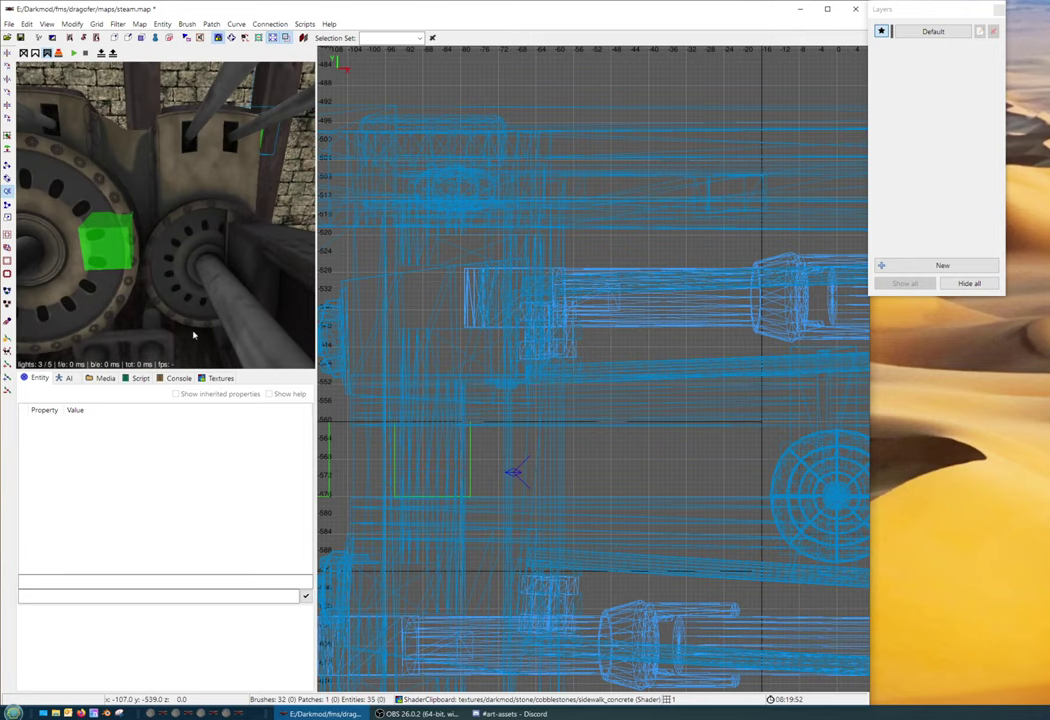
# - Select piston_shaft_2, switch the 2D view to Front, and zoom in on its cylinder
pyautogui.scroll(-2, 495, 356)
pyautogui.hotkey('ctrl', 'Tab')
pyautogui.keyDown('shift'); pyautogui.click(586, 445); pyautogui.keyUp('shift')
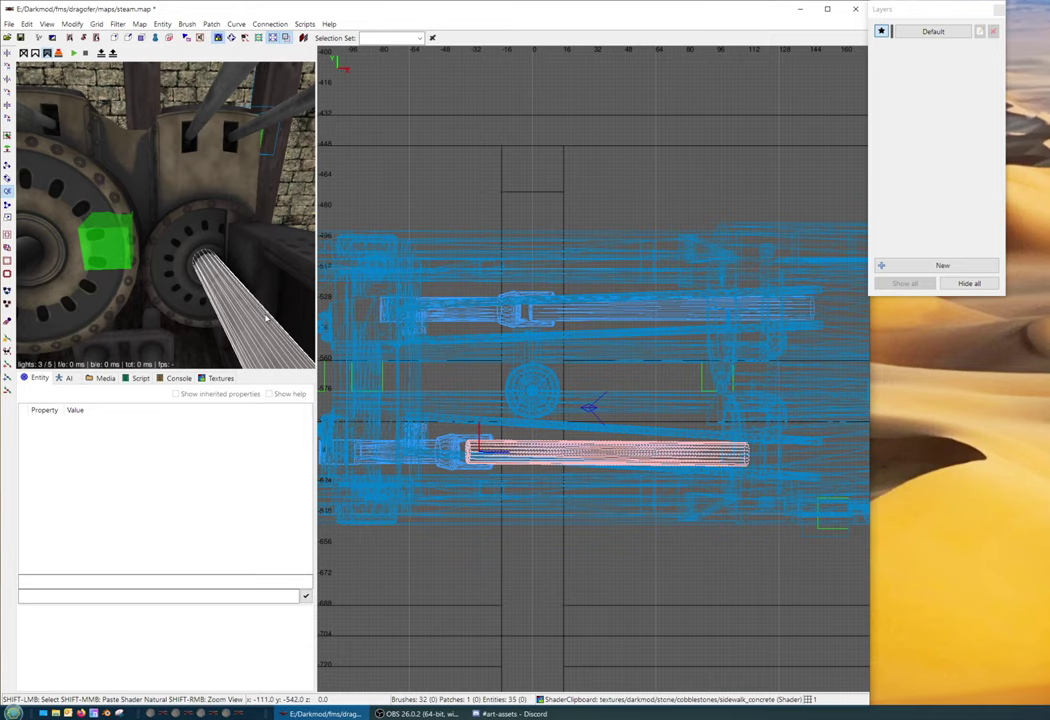
pyautogui.hotkey('ctrl', 'Tab')
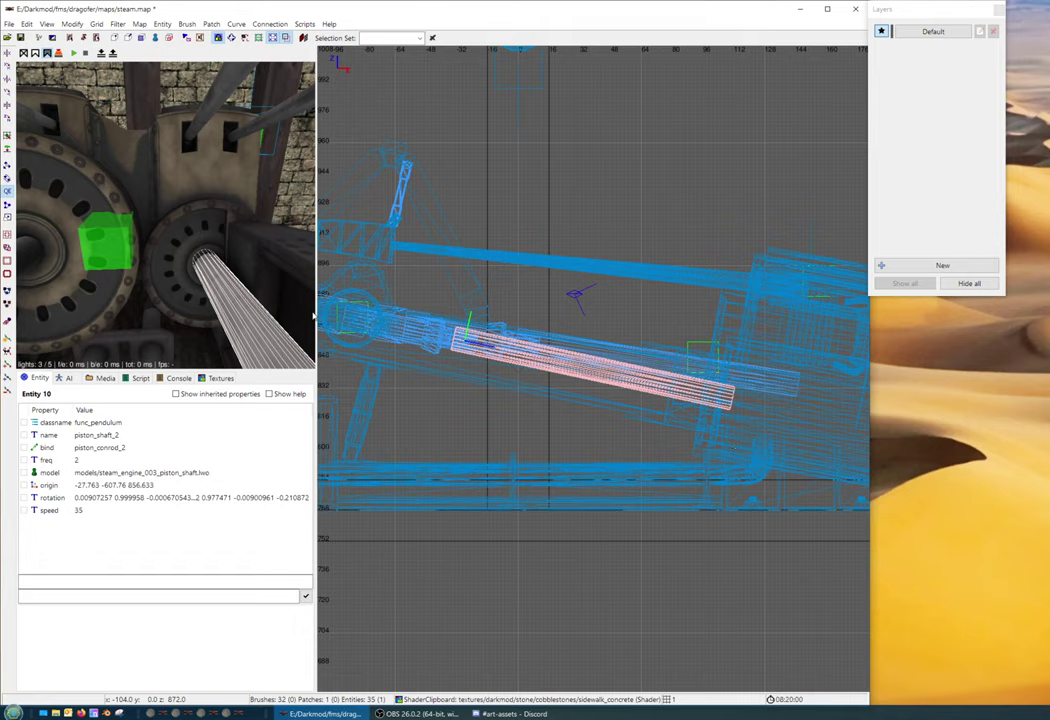
pyautogui.hotkey('ctrl', 'Tab')
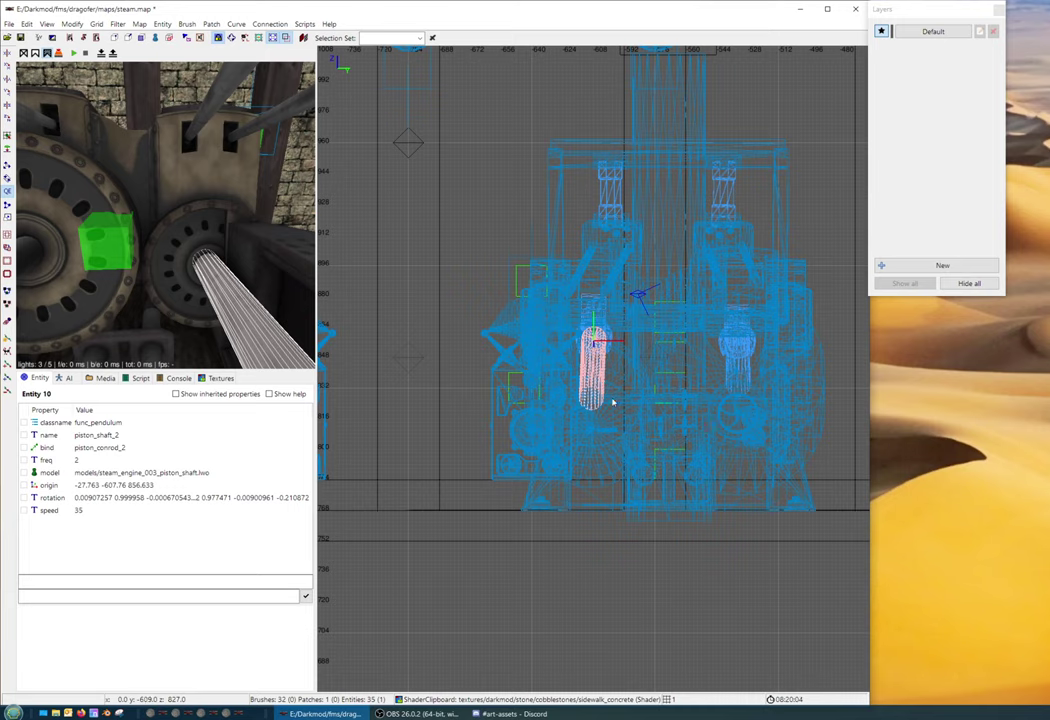
pyautogui.scroll(2, 632, 399)
pyautogui.scroll(1, 637, 392)
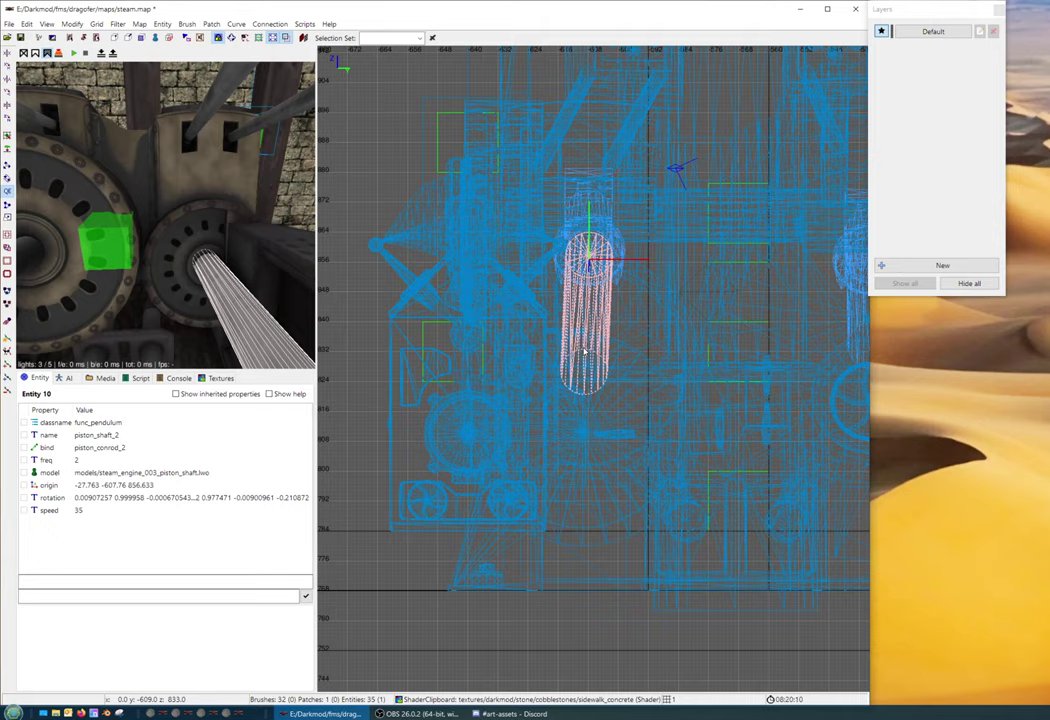
pyautogui.scroll(1, 590, 365)
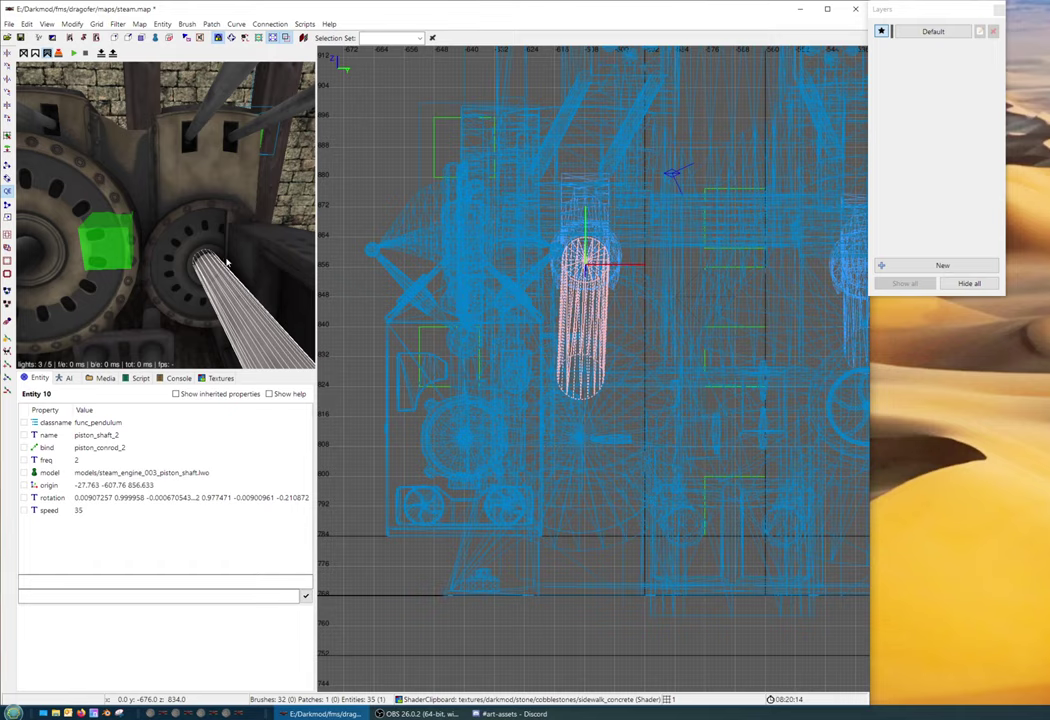
pyautogui.middleClick(551, 280)
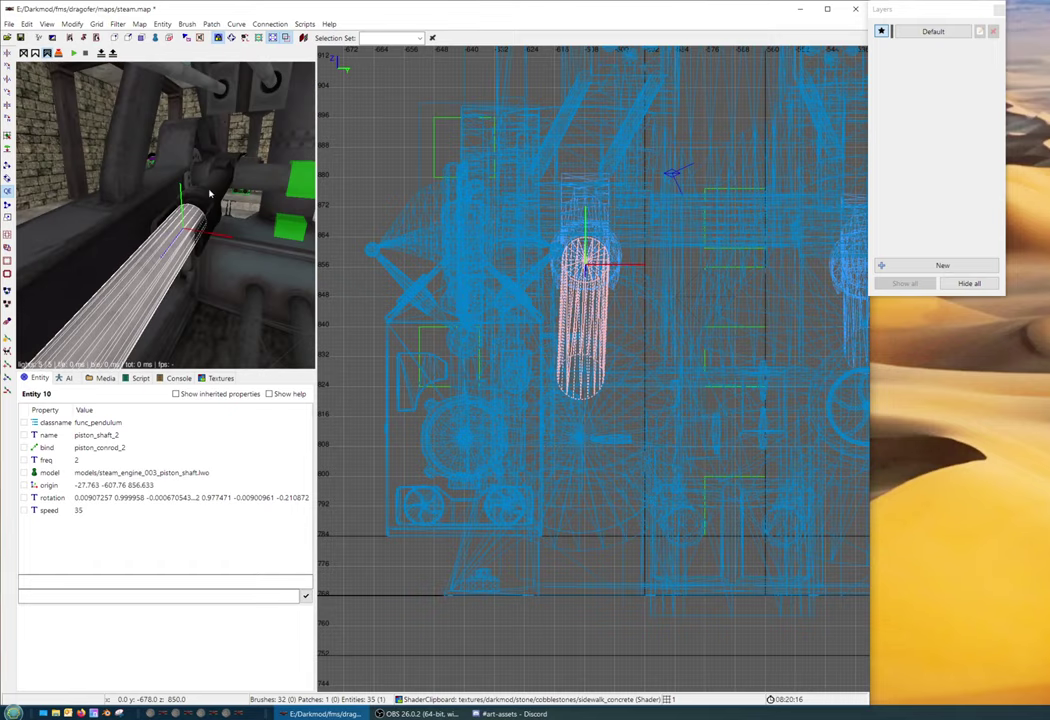
# - Select the crank shaft and pan the 2D view over it
pyautogui.keyDown('shift'); pyautogui.click(218, 170); pyautogui.keyUp('shift')
pyautogui.keyDown('shift'); pyautogui.click(190, 220); pyautogui.keyUp('shift')
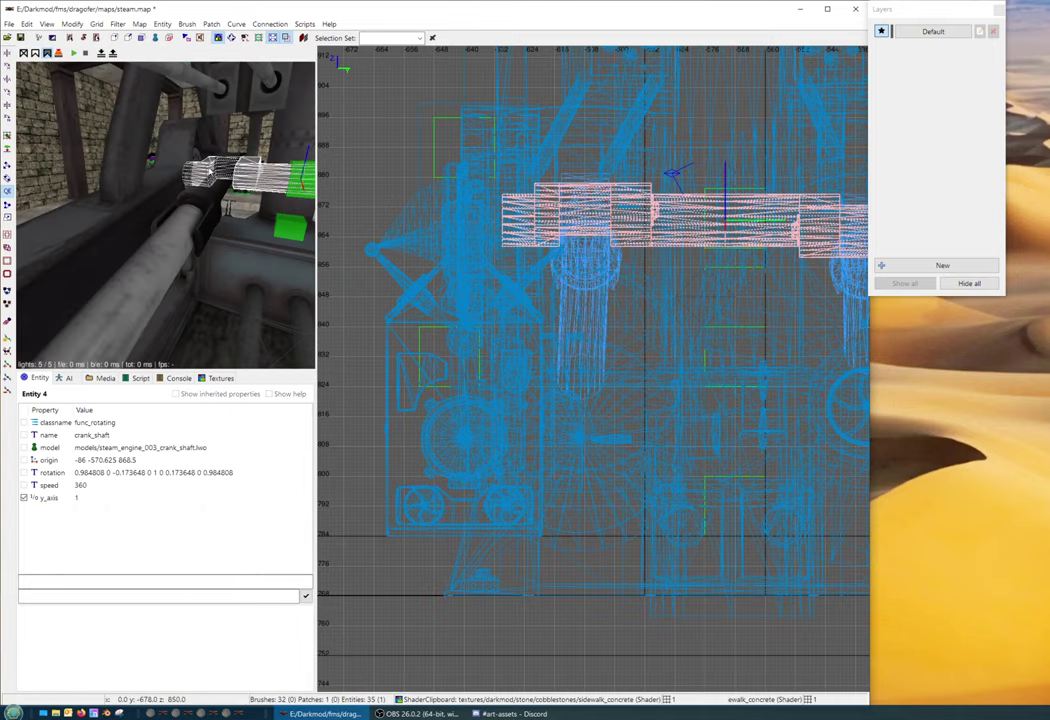
pyautogui.hotkey('ctrl', 'Tab')
pyautogui.scroll(1, 577, 302)
pyautogui.moveTo(577, 302); pyautogui.dragTo(540, 145, button='right')
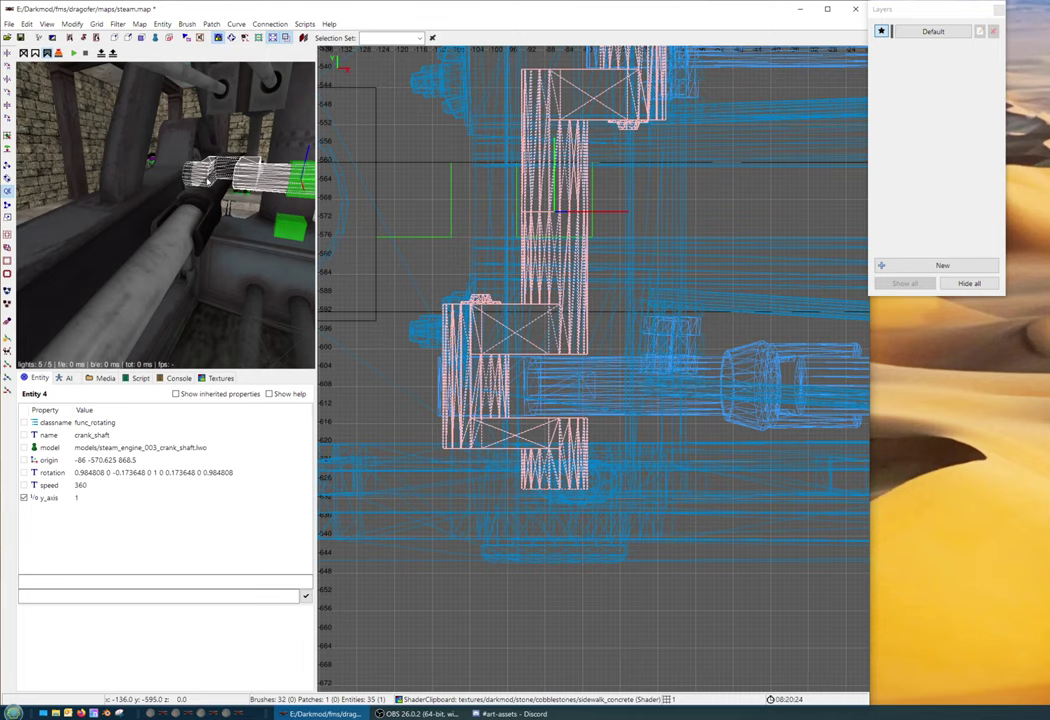
pyautogui.hotkey('ctrl', 'i')
pyautogui.hotkey('ctrl', 'i')
pyautogui.scroll(-3, 584, 476)
pyautogui.scroll(2, 328, 379)
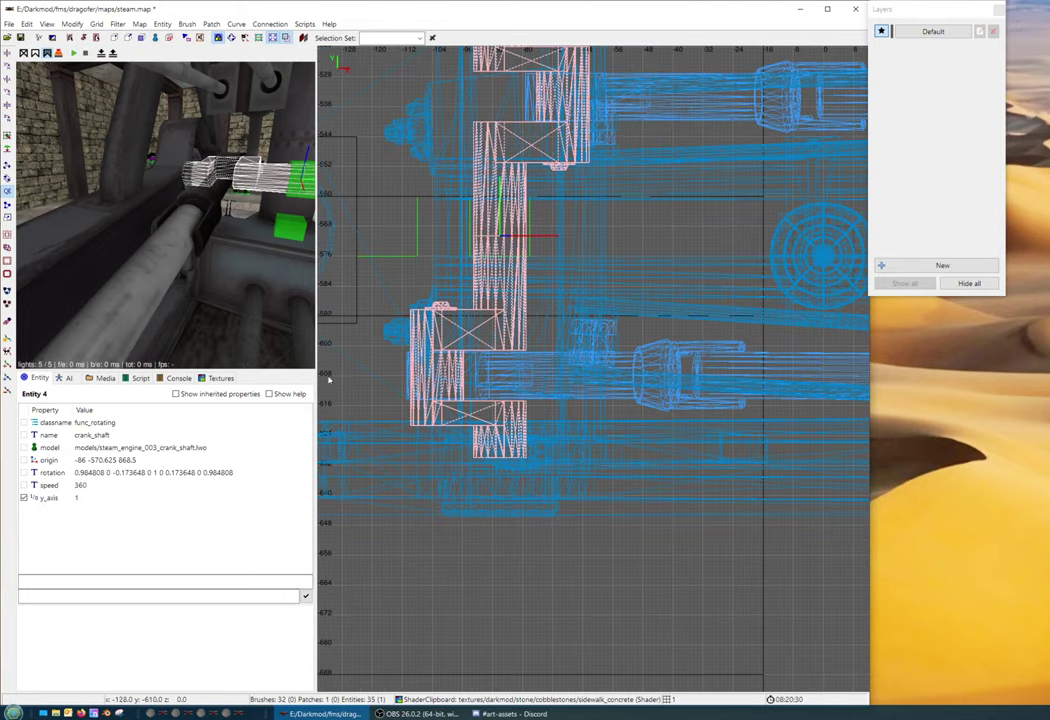
# - Add the connecting arm to the selection and fly the camera in close
pyautogui.keyDown('shift'); pyautogui.click(180, 211); pyautogui.keyUp('shift')
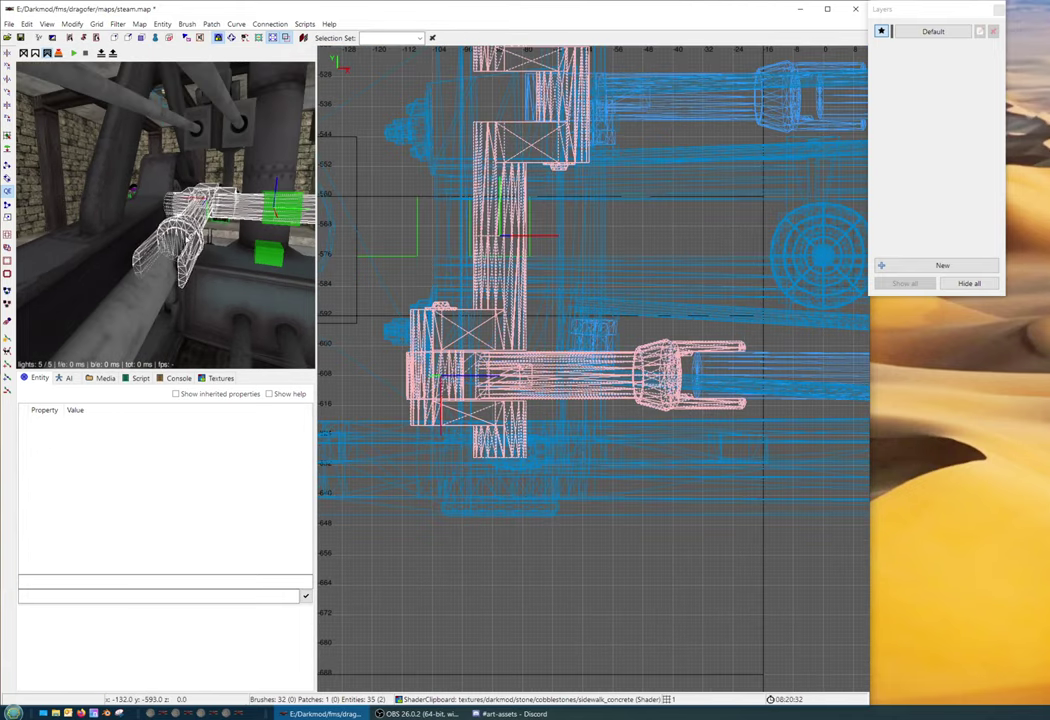
pyautogui.rightClick(201, 216)
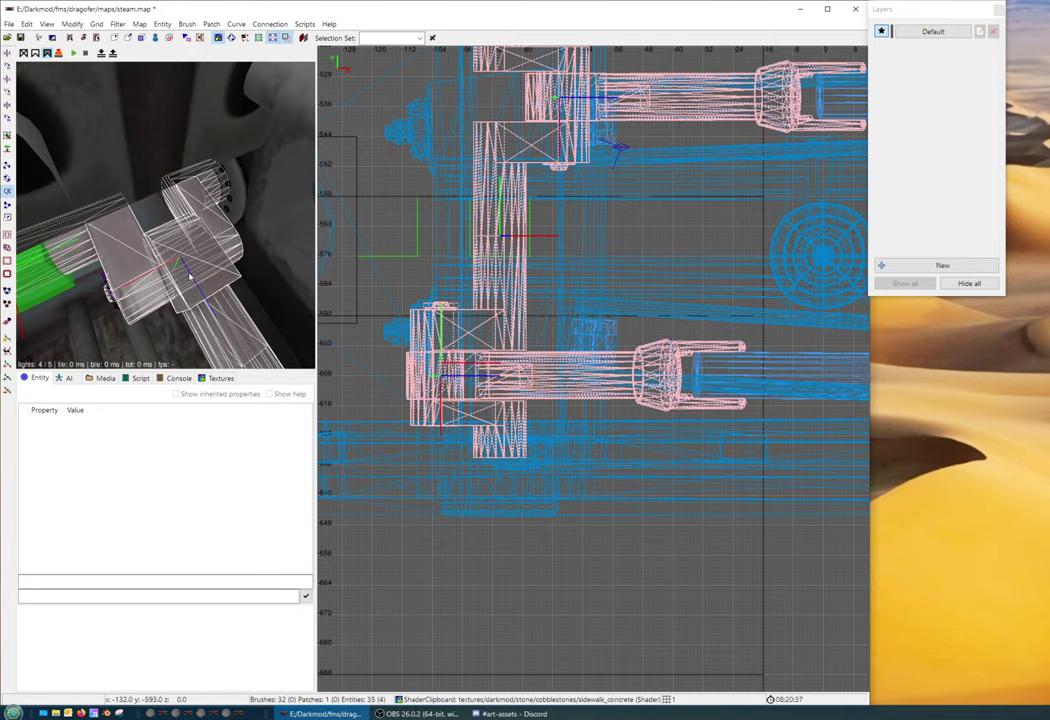
pyautogui.scroll(-1, 636, 360)
pyautogui.scroll(1, 618, 376)
pyautogui.scroll(1, 618, 376)
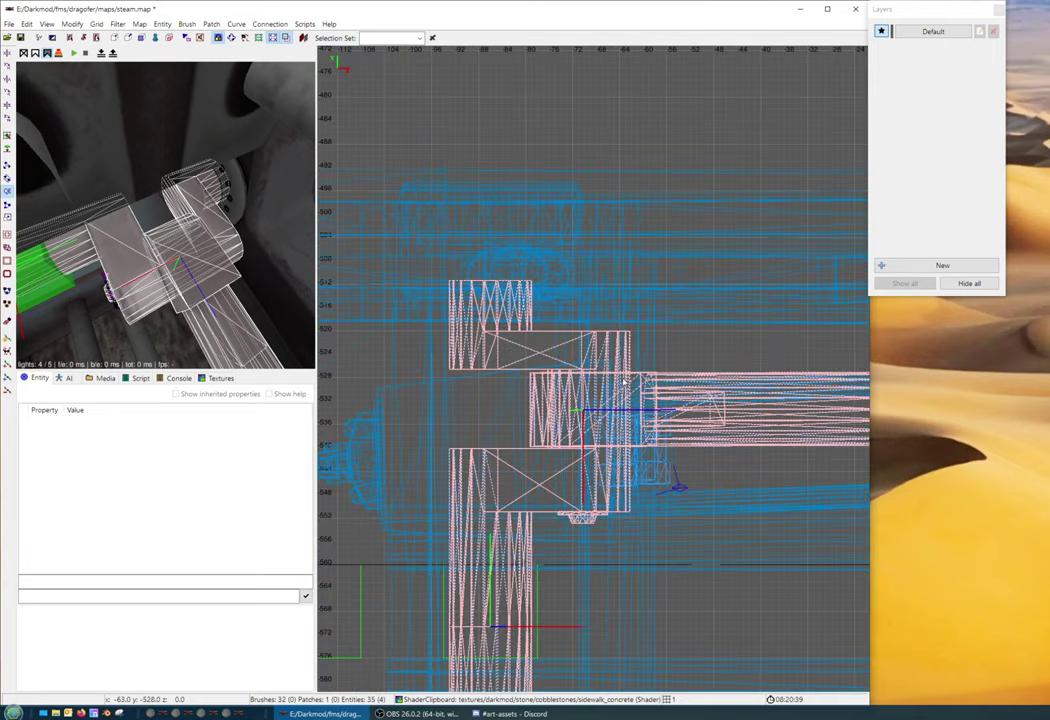
pyautogui.scroll(-2, 618, 376)
pyautogui.moveTo(618, 376); pyautogui.dragTo(618, 146, button='right')
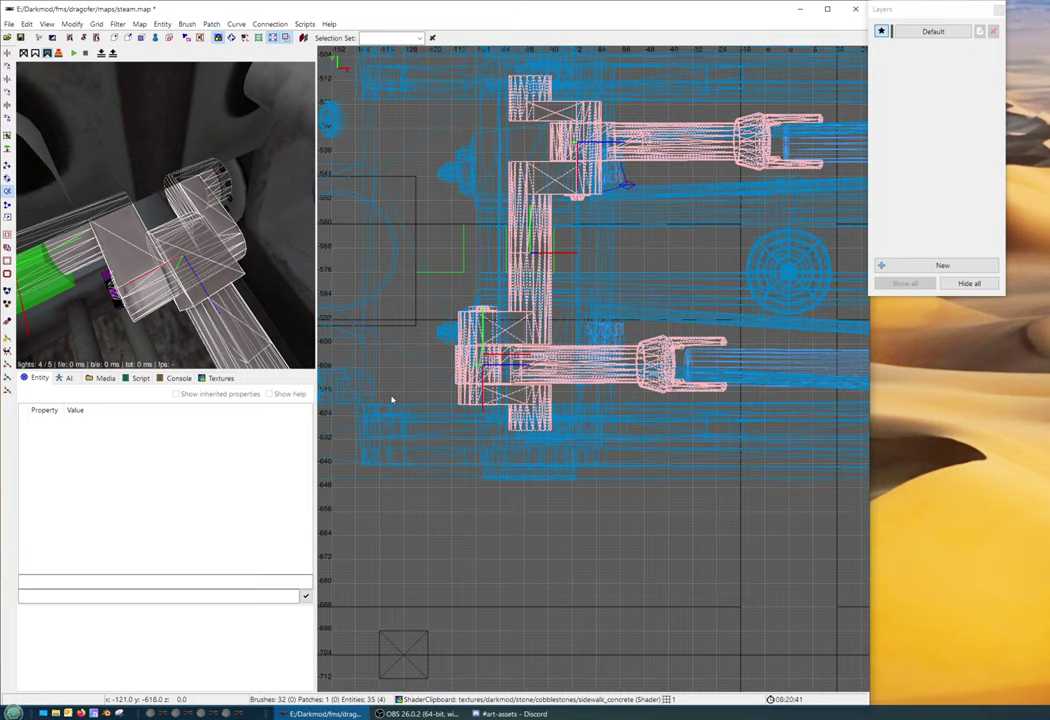
# - Reselect only piston_shaft_2, show the Surface Inspector, and bring up the Edit menu
pyautogui.press('Escape')
pyautogui.keyDown('shift'); pyautogui.click(700, 362); pyautogui.keyUp('shift')
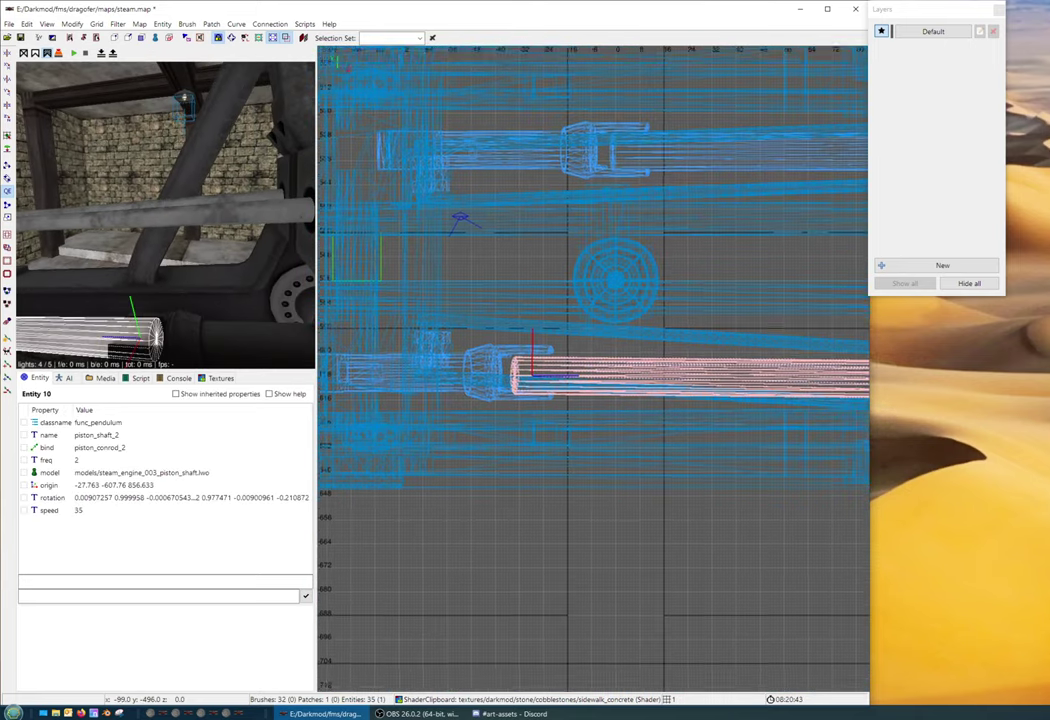
pyautogui.scroll(2, 700, 362)
pyautogui.press('s')
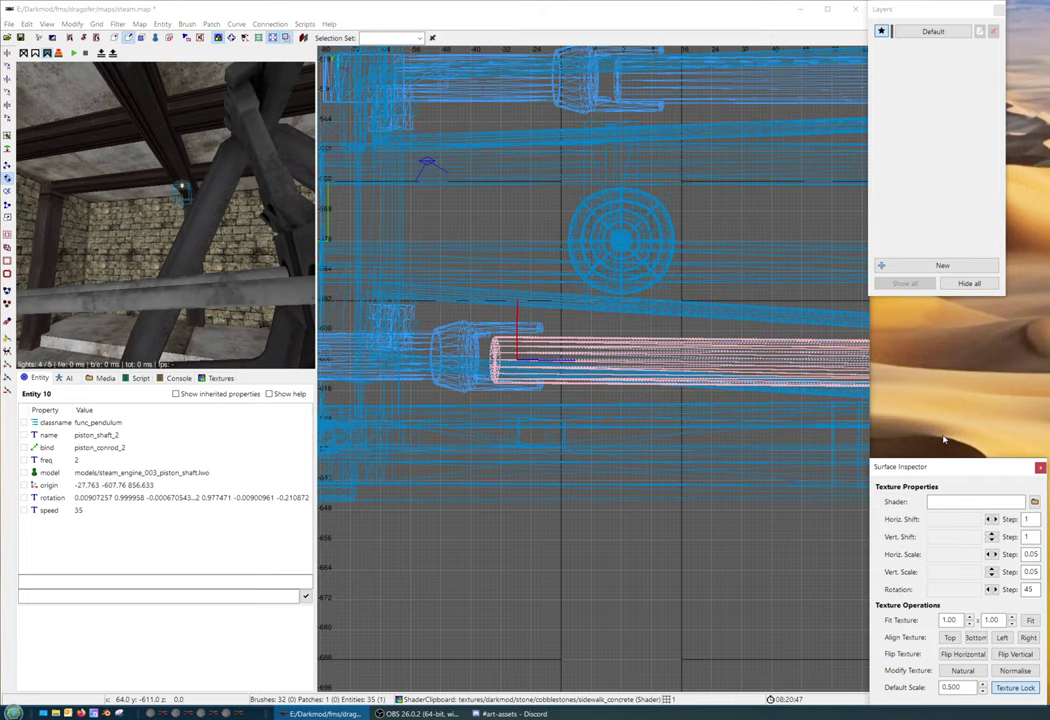
pyautogui.click(46, 23)
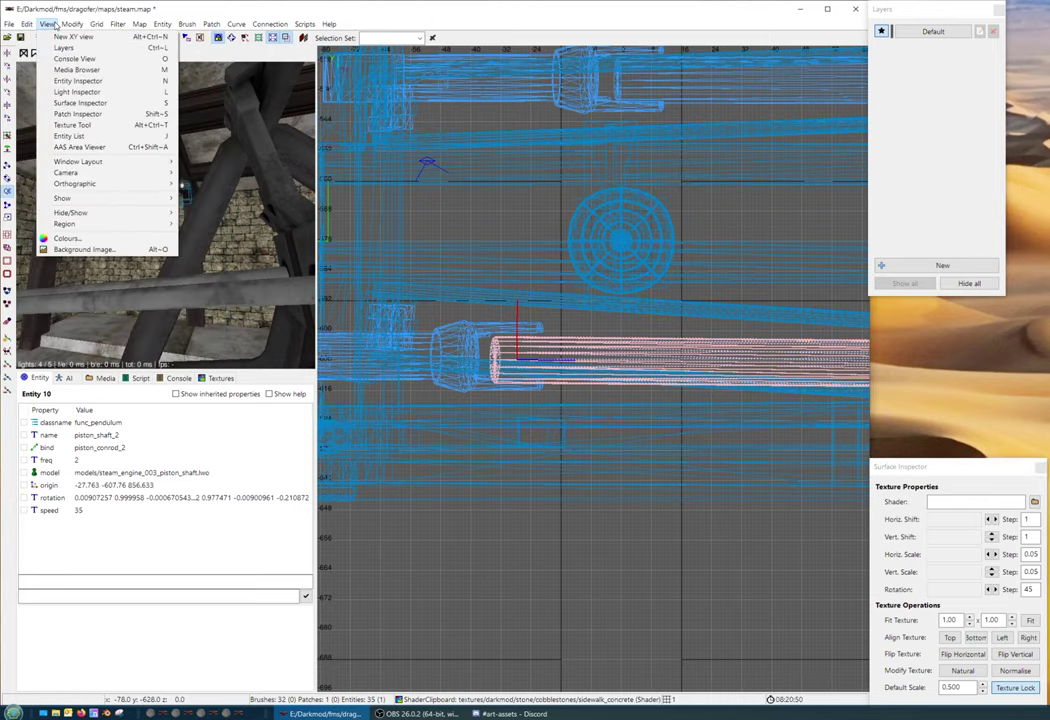
pyautogui.moveTo(27, 23)
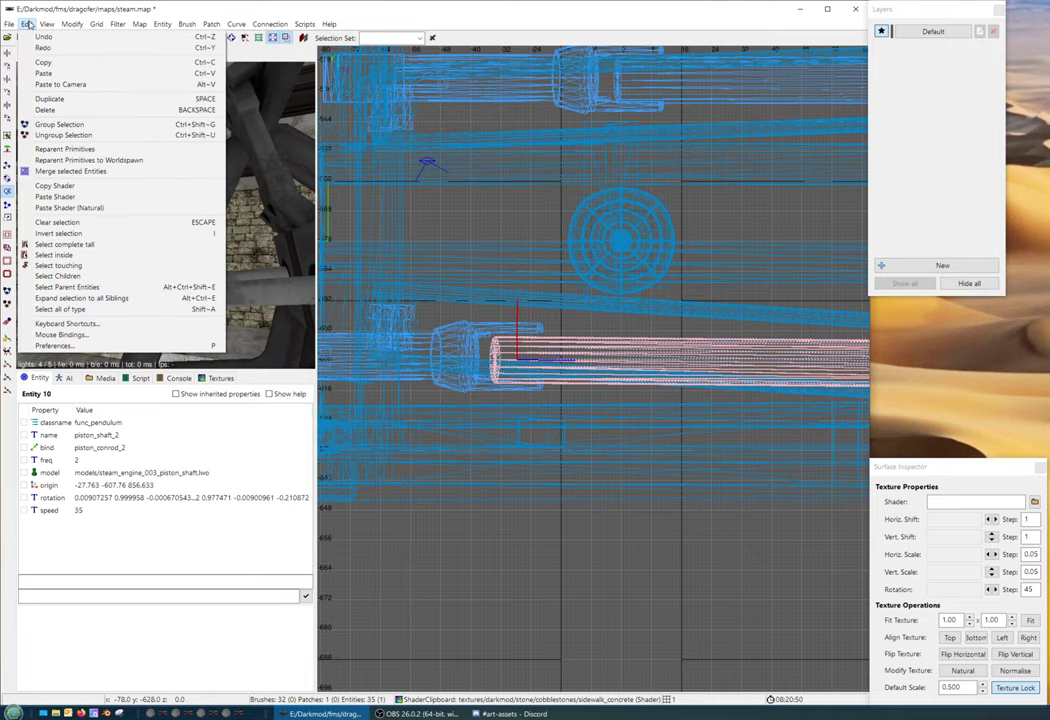
# - Bind the R key to TransformDialog, overriding its MouseRotate assignment
pyautogui.click(72, 323)
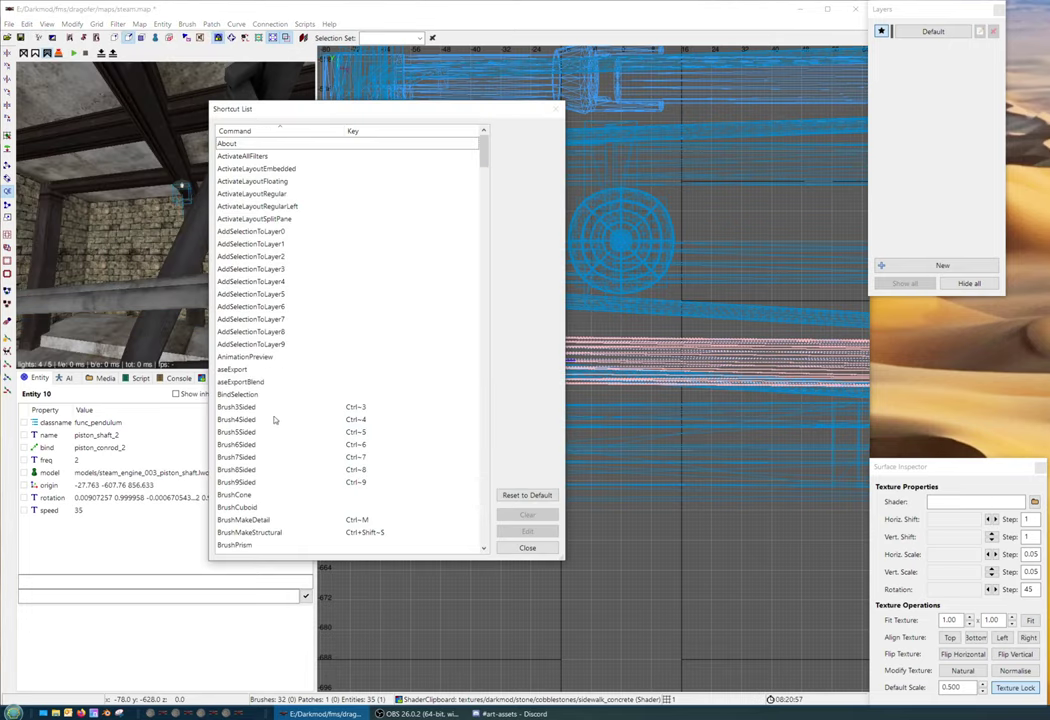
pyautogui.click(250, 408)
pyautogui.write('trans')
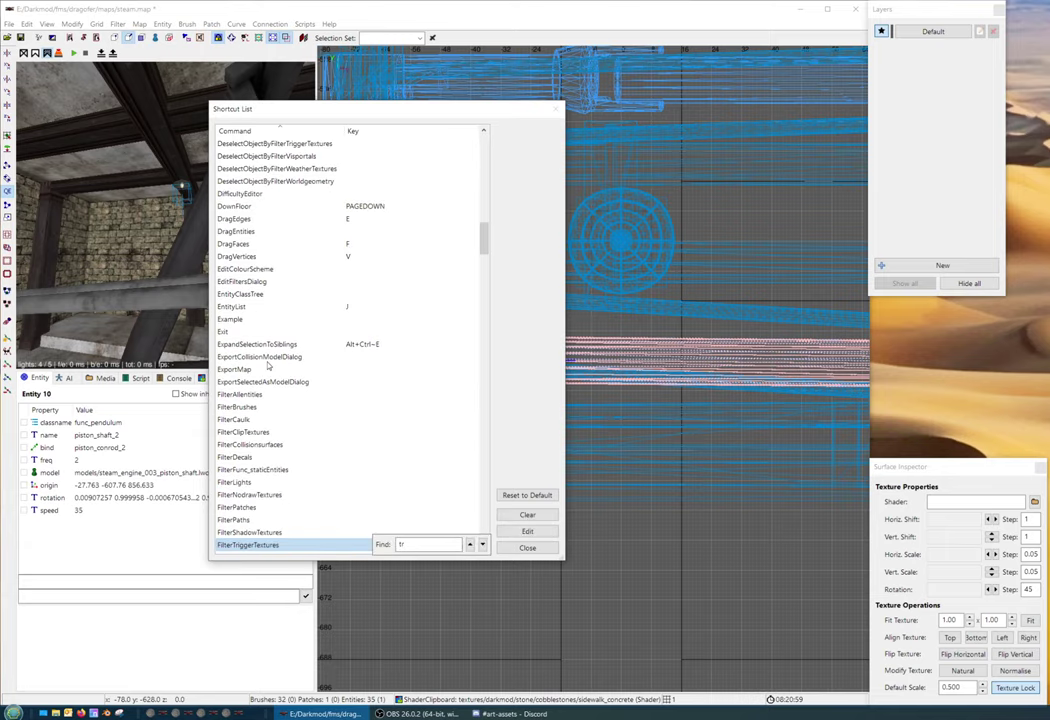
pyautogui.scroll(-3, 476, 450)
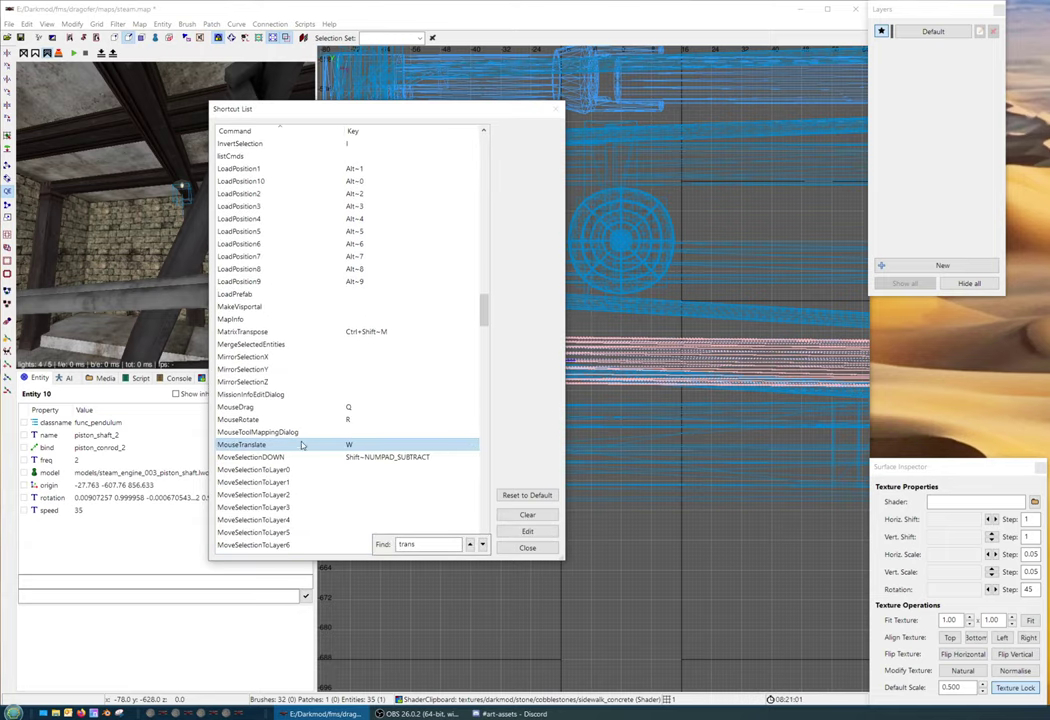
pyautogui.click(482, 545)
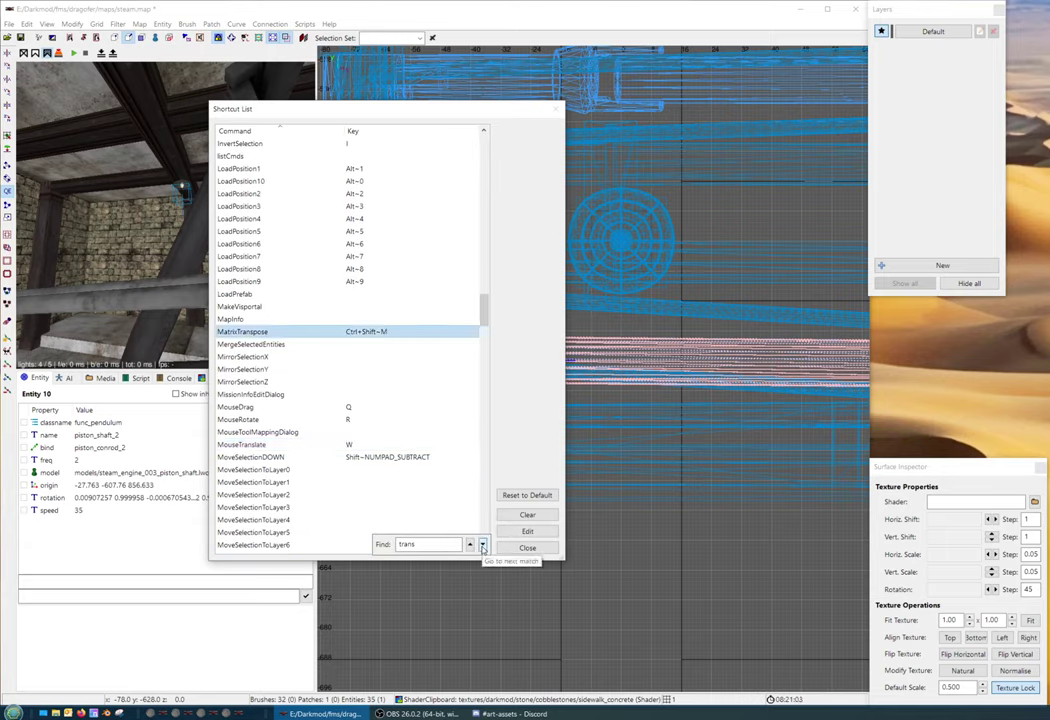
pyautogui.click(482, 545)
pyautogui.doubleClick(357, 545)
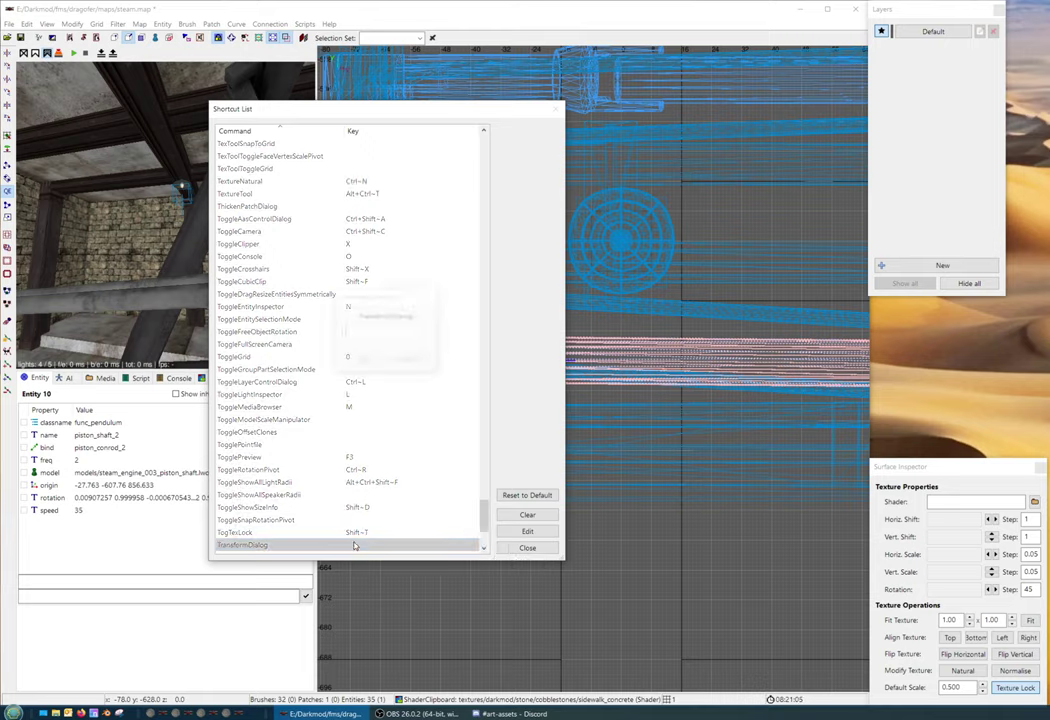
pyautogui.press('r')
pyautogui.click(345, 360)
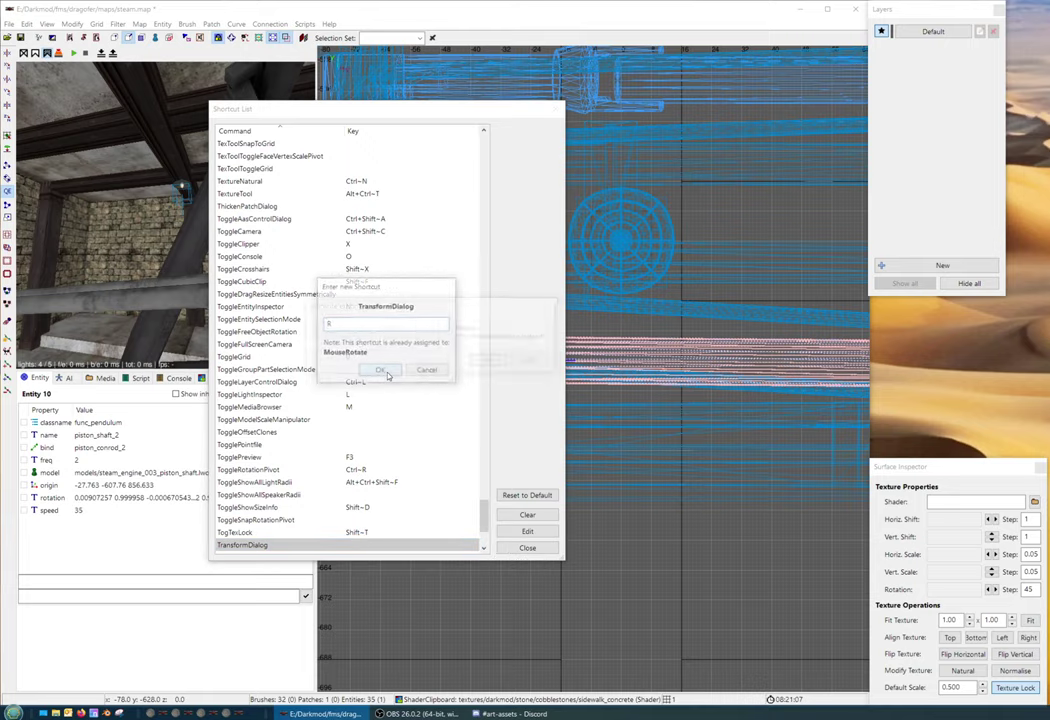
pyautogui.press('Return')
pyautogui.click(527, 547)
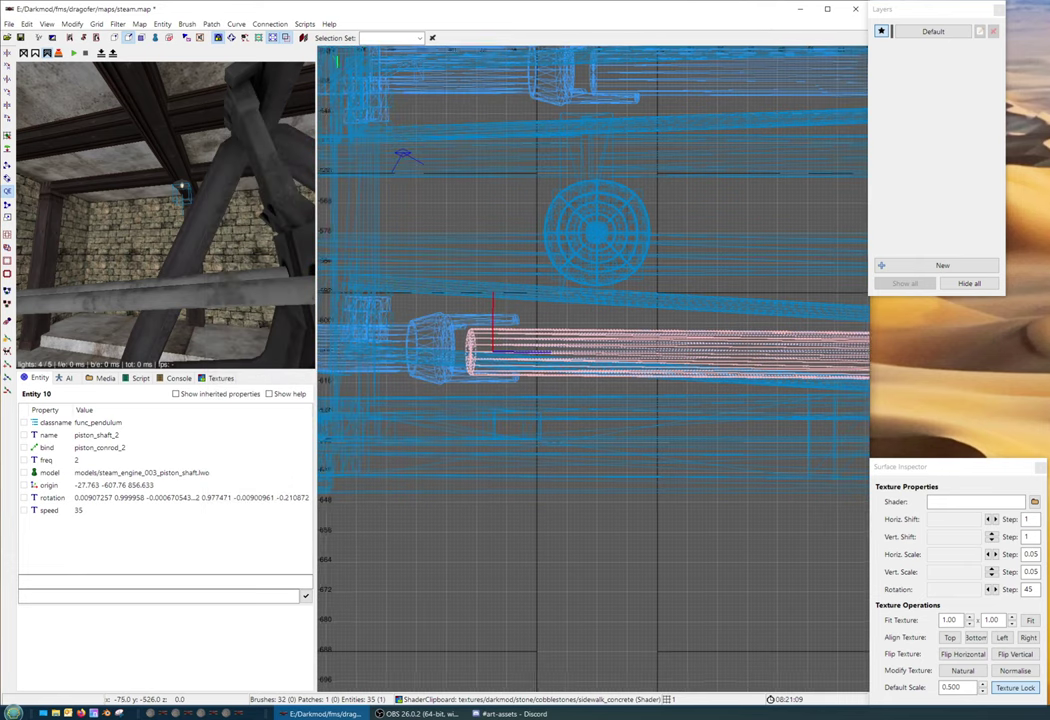
# - Set the X, Y and Z rotation steps to 1 in Arbitrary Transformation
pyautogui.press('r')
pyautogui.doubleClick(978, 373)
pyautogui.write('1')
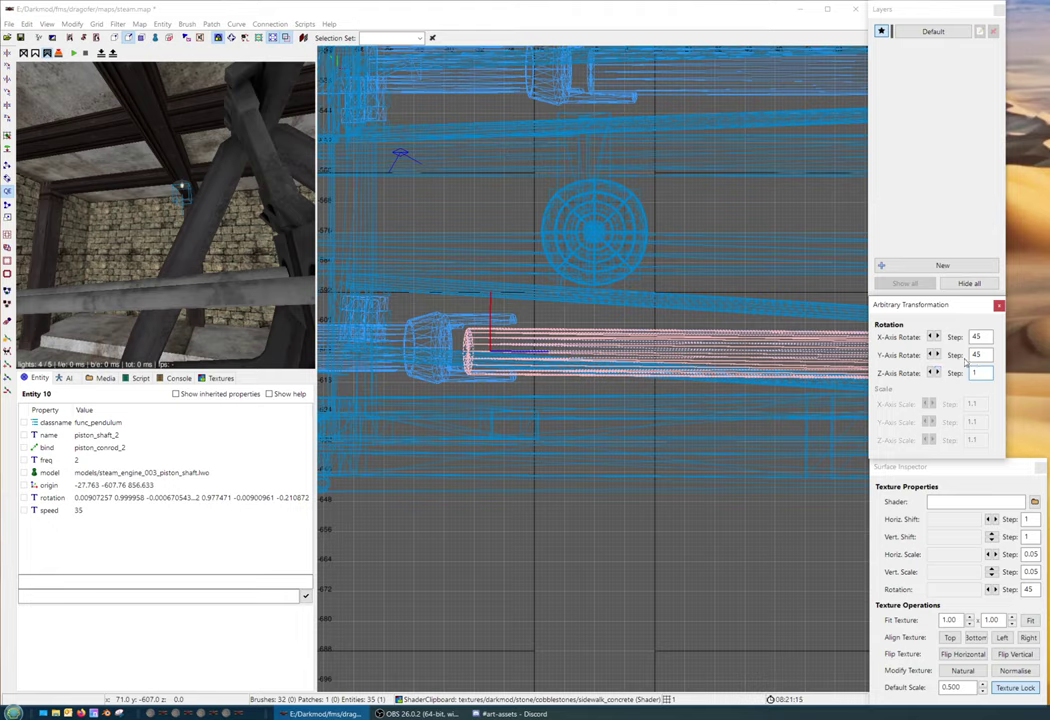
pyautogui.click(931, 338)
pyautogui.write('1')
pyautogui.press('Tab')
pyautogui.write('1')
# - Reselect piston_shaft_2 and rotate it by a few small steps
pyautogui.moveTo(572, 434); pyautogui.dragTo(554, 462, button='right')
pyautogui.moveTo(385, 345); pyautogui.dragTo(442, 331, button='right')
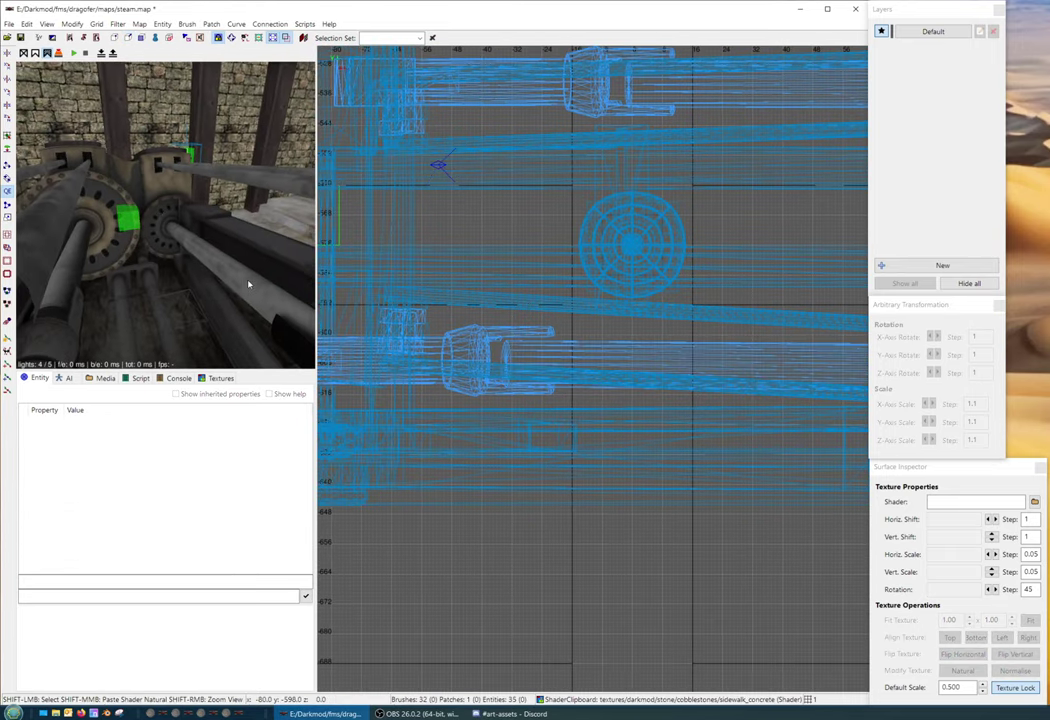
pyautogui.keyDown('shift'); pyautogui.click(250, 282); pyautogui.keyUp('shift')
pyautogui.scroll(2, 667, 398)
pyautogui.scroll(4, 670, 355)
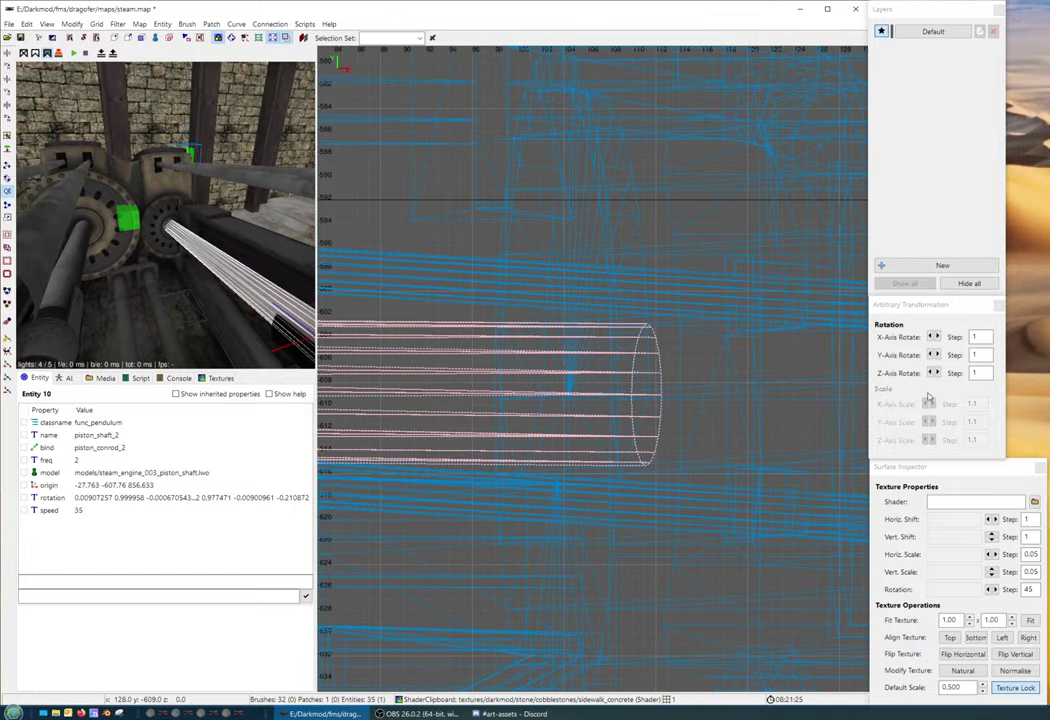
pyautogui.click(933, 355)
pyautogui.scroll(-2, 850, 380)
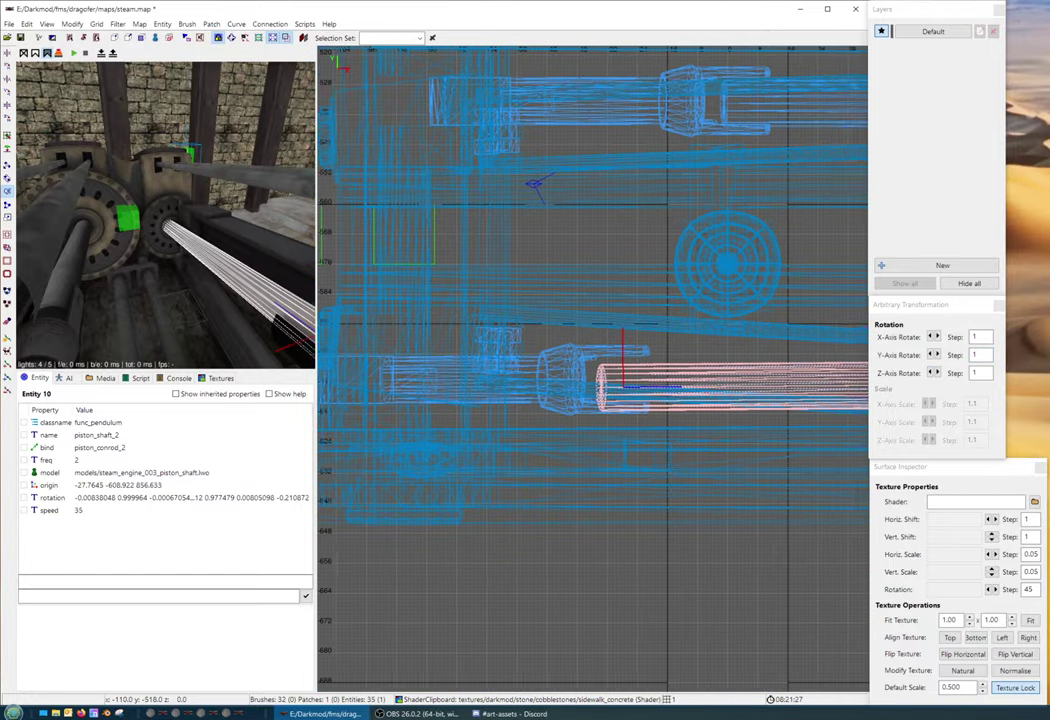
pyautogui.scroll(2, 850, 380)
pyautogui.moveTo(871, 383); pyautogui.dragTo(866, 330)
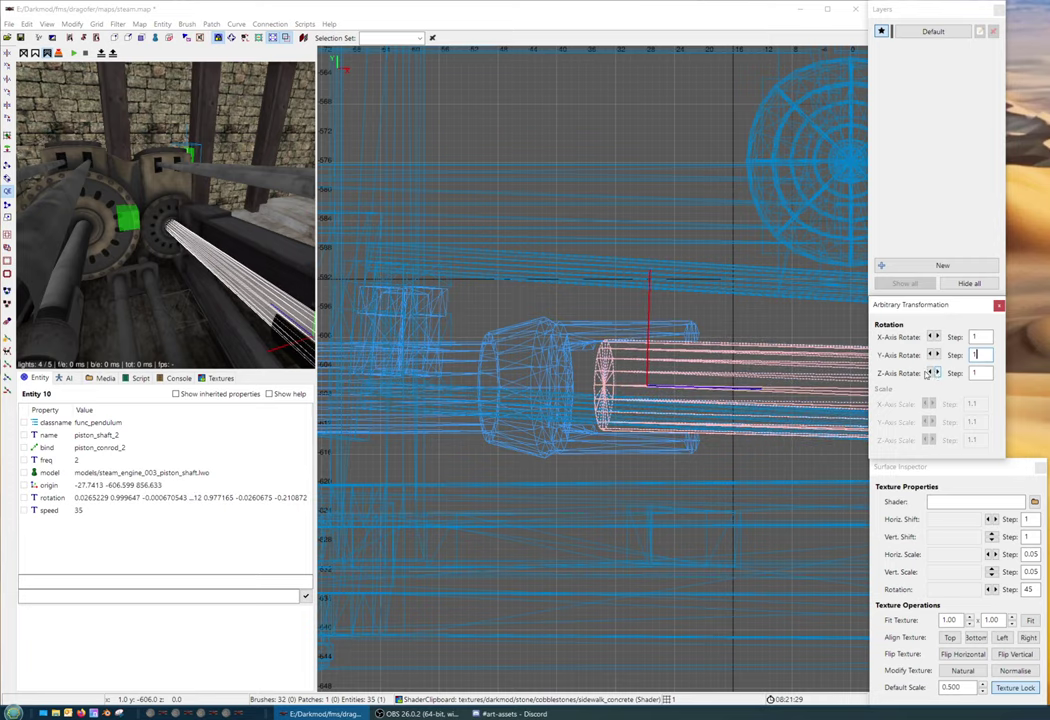
# - Show the engine from the front in 2D and move the camera nearer the crank
pyautogui.moveTo(845, 380); pyautogui.dragTo(659, 380, button='right')
pyautogui.scroll(-3, 659, 380)
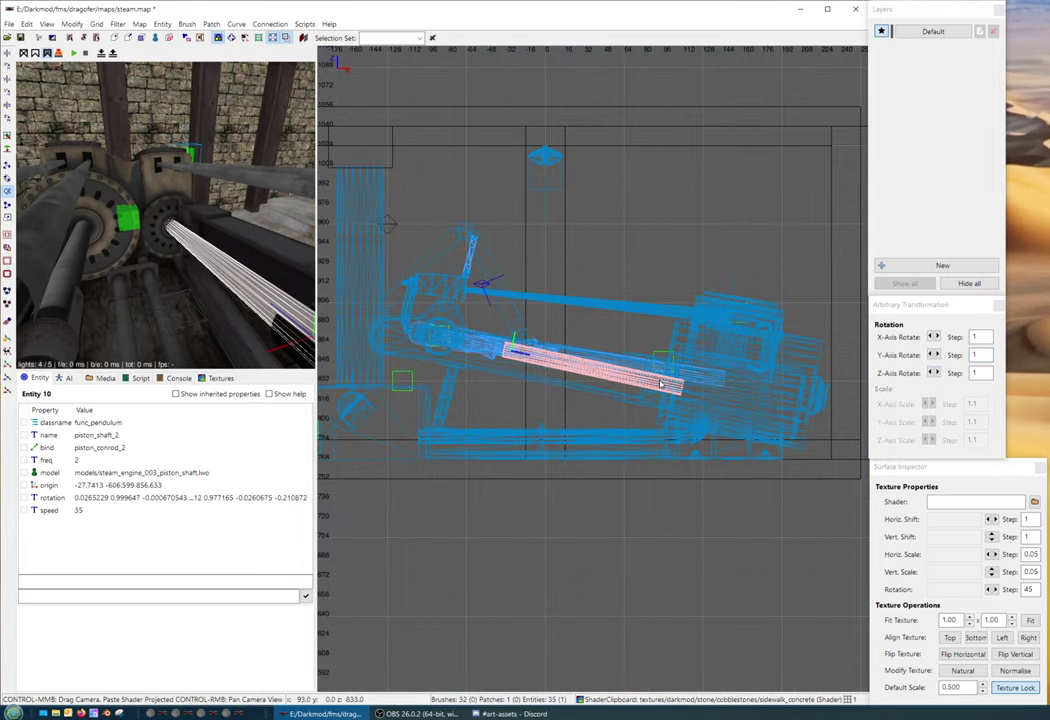
pyautogui.hotkey('ctrl', 'Tab')
pyautogui.scroll(2, 659, 380)
pyautogui.scroll(1, 547, 356)
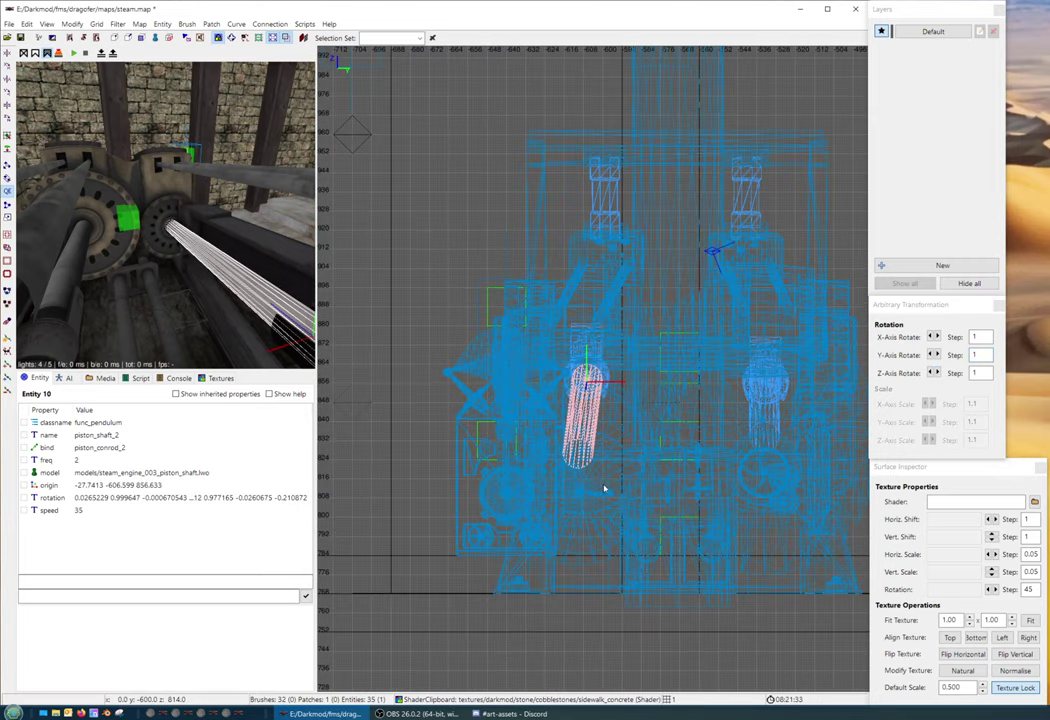
pyautogui.press('Up')
pyautogui.press('Up')
pyautogui.press('Up')
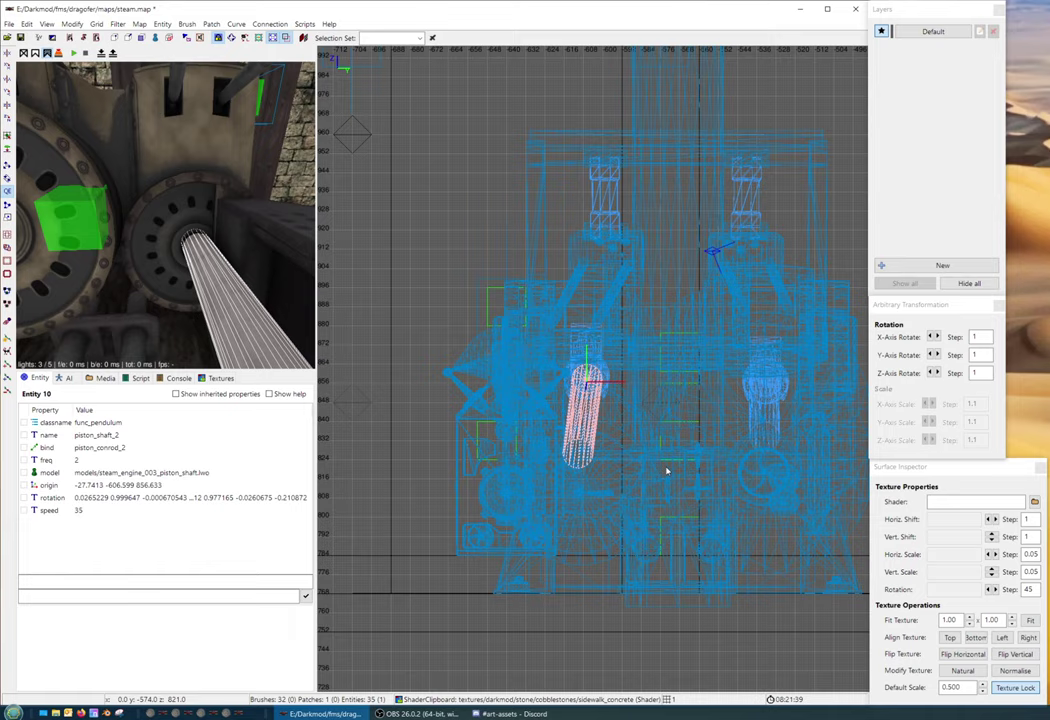
# - Deselect the piston and select crank_shaft from the camera view
pyautogui.press('Escape')
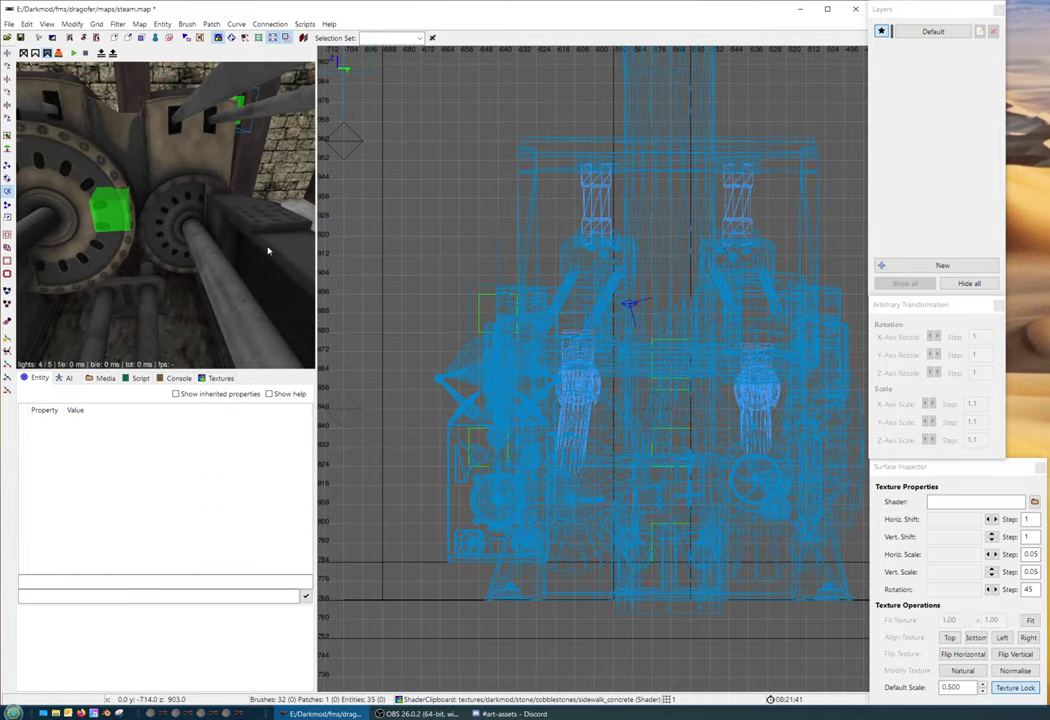
pyautogui.press('Left')
pyautogui.press('Left')
pyautogui.press('Left')
pyautogui.press('Left')
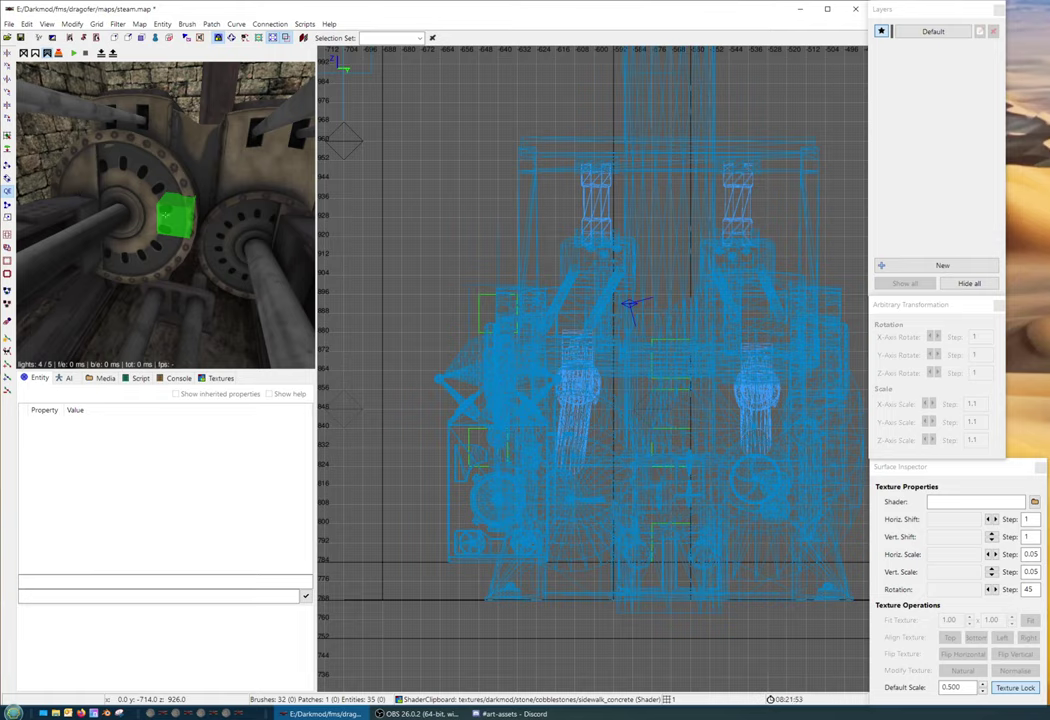
pyautogui.rightClick(198, 244)
pyautogui.keyDown('shift'); pyautogui.click(141, 196); pyautogui.keyUp('shift')
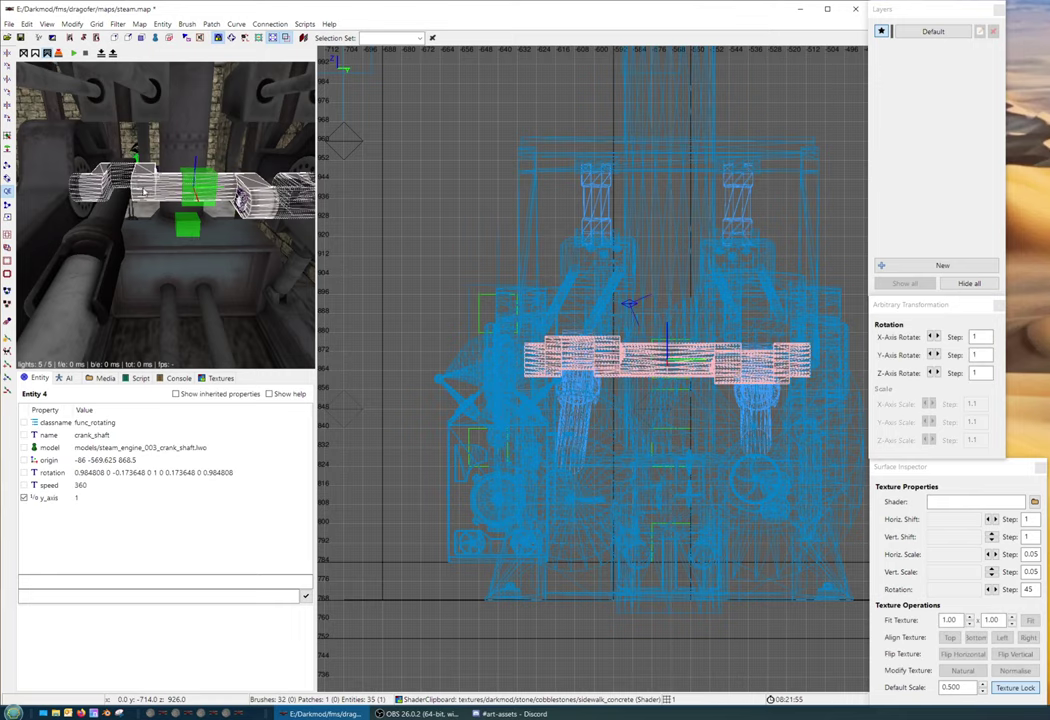
# - Cycle the 2D view to show the shafts side-on and look at the shaft's end hub
pyautogui.hotkey('ctrl', 'Tab')
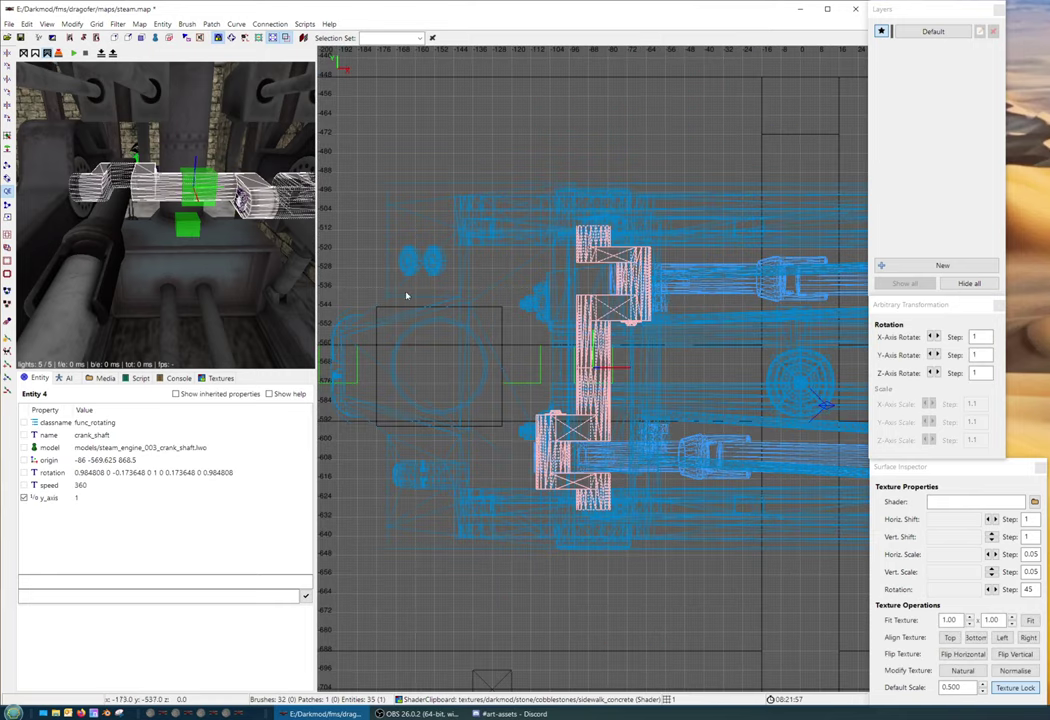
pyautogui.hotkey('ctrl', 'Tab')
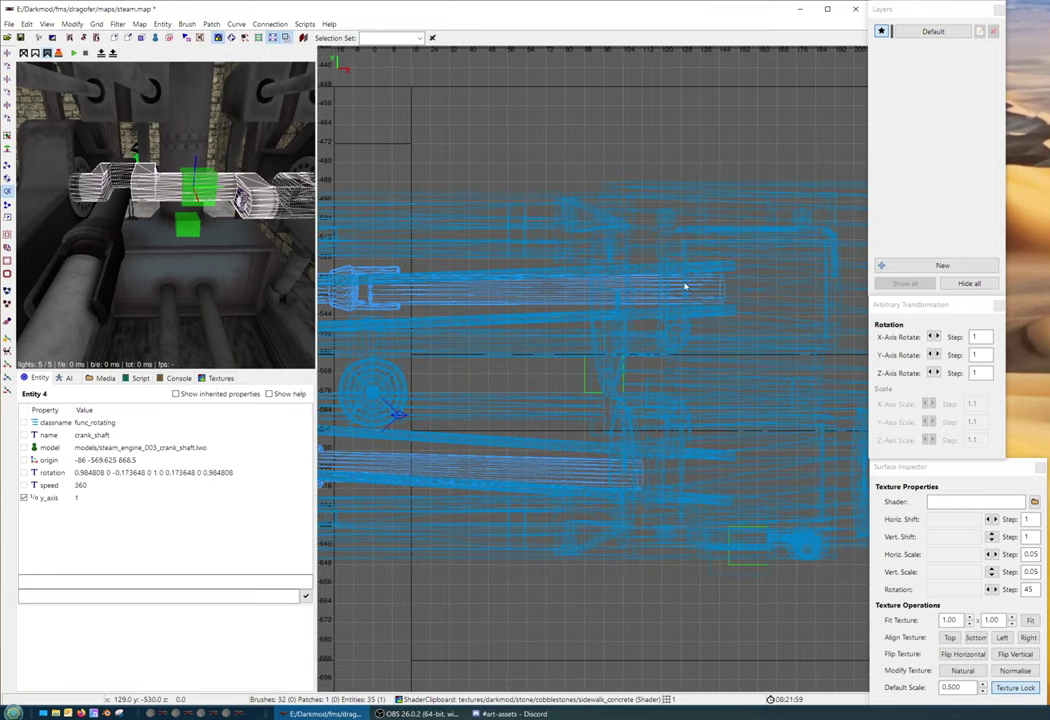
pyautogui.rightClick(225, 200)
pyautogui.rightClick(289, 185)
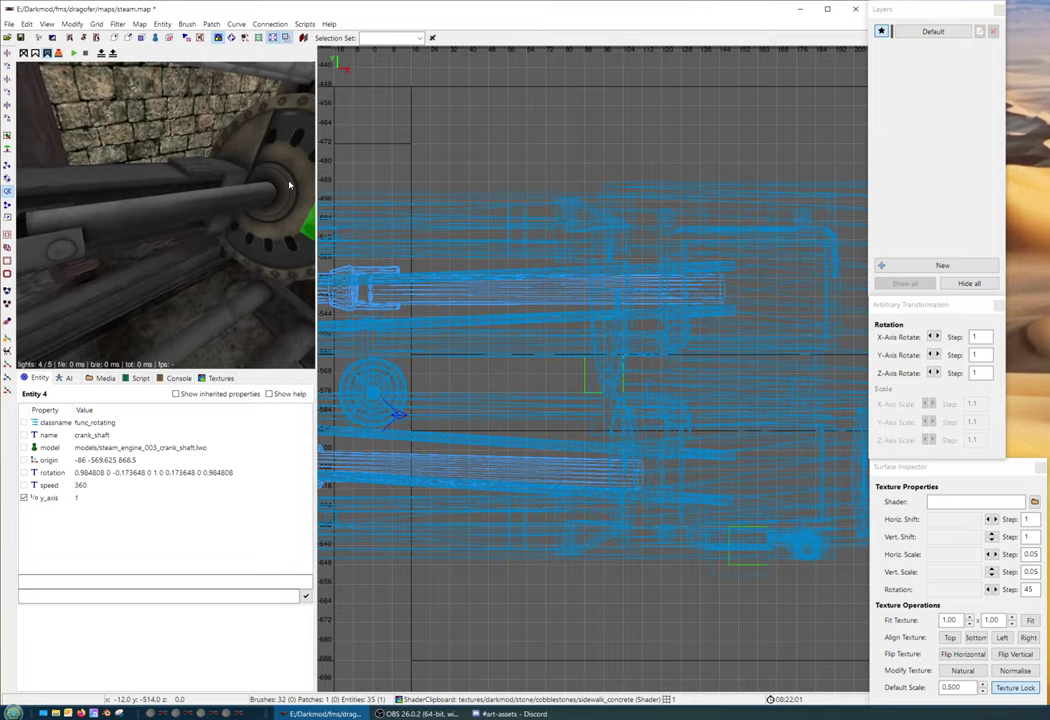